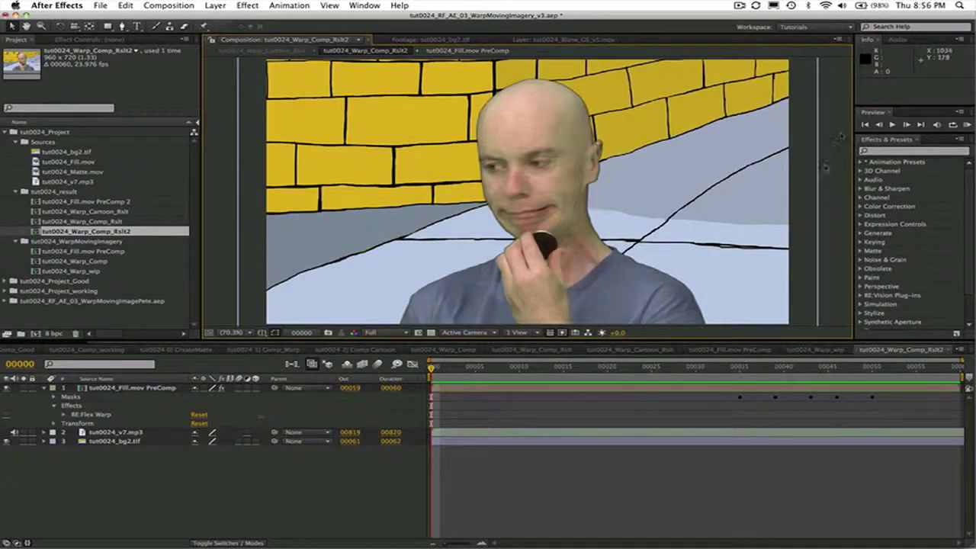
- Preview the finished warp composition and toggle the DE:Noise effect on the green-screen layer in tut0024_Comp_Good
click(966, 125)
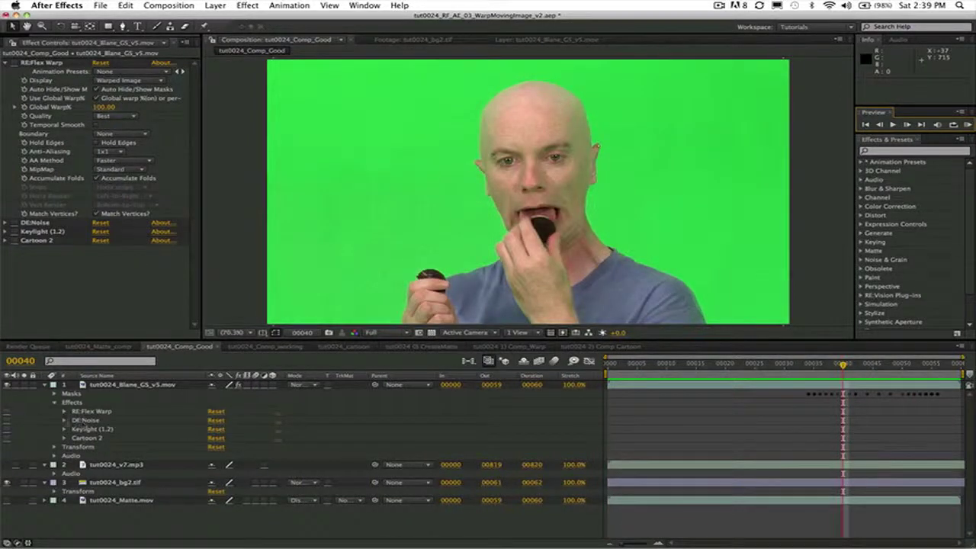
click(7, 420)
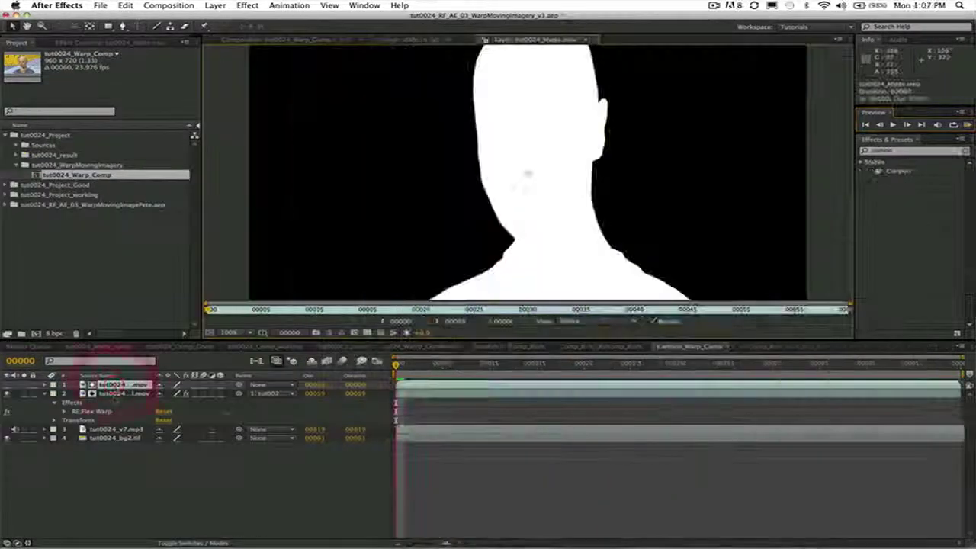
- Inspect the fill footage in its own layer view and return to tut0024_Warp_Comp in the tut0024_WarpMovingImagery folder
double_click(114, 394)
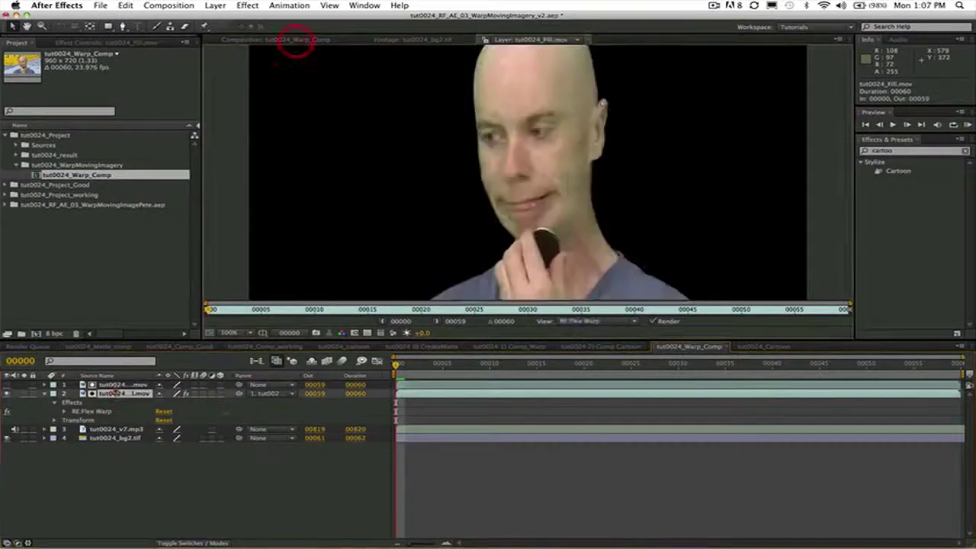
click(297, 41)
click(77, 165)
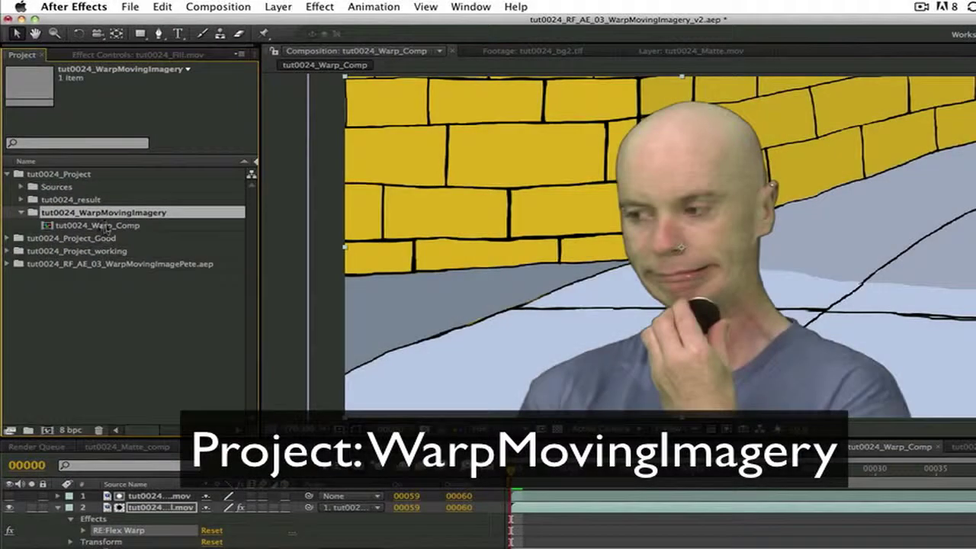
click(99, 225)
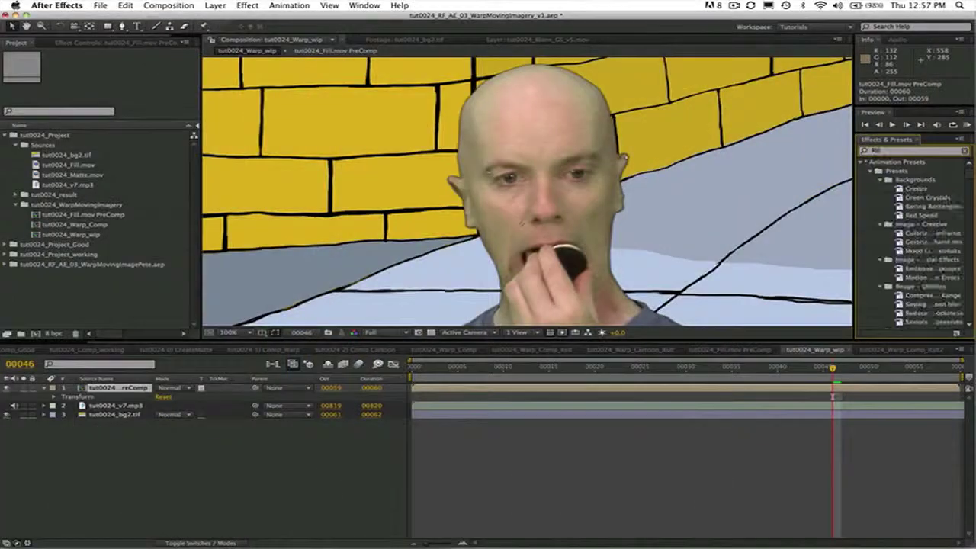
- Apply the RE:Flex Warp effect to the fill precomp layer and set its Display to Unwarped Image
text(RE:)
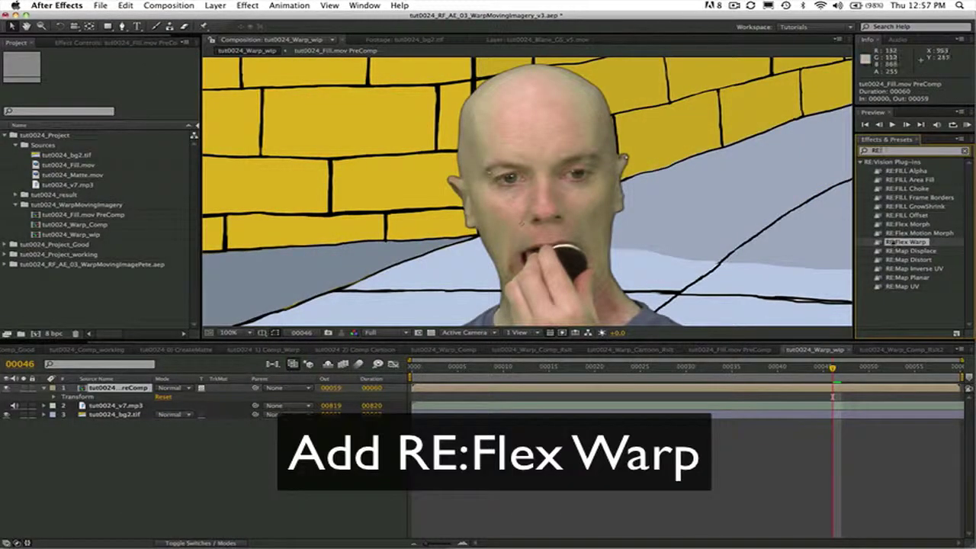
drag(896, 245, 130, 390)
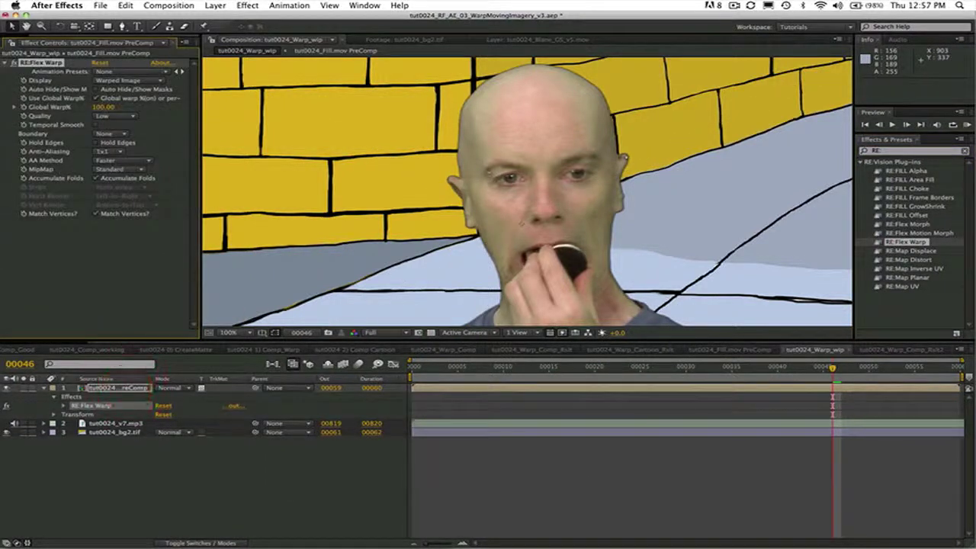
click(141, 81)
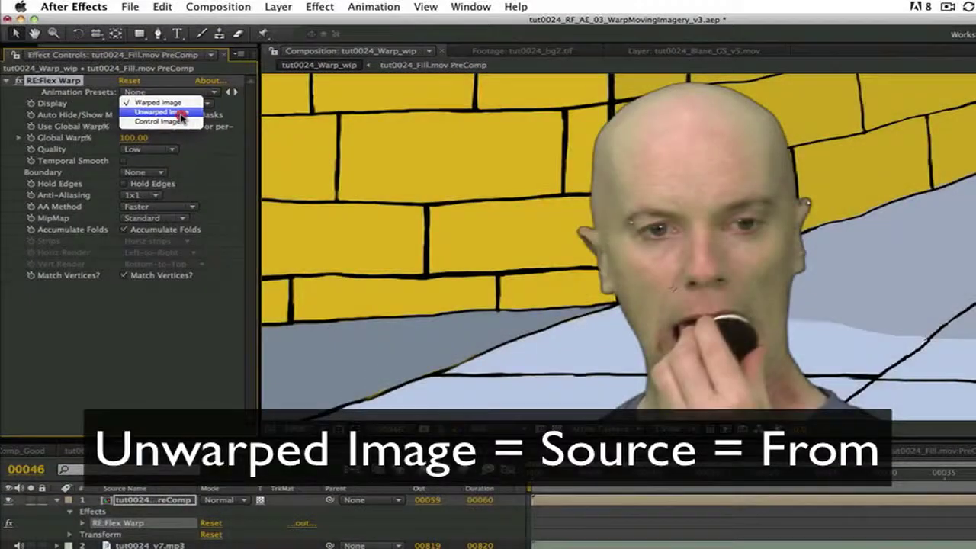
click(180, 113)
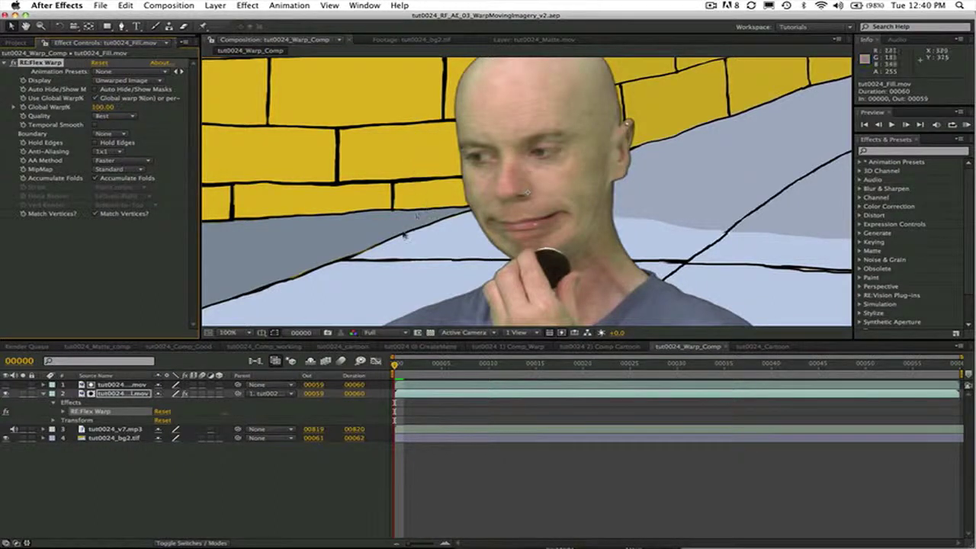
- At frame 35, draw a closed four-point RotoBezier mask around the man's eye on the image's right side
click(306, 333)
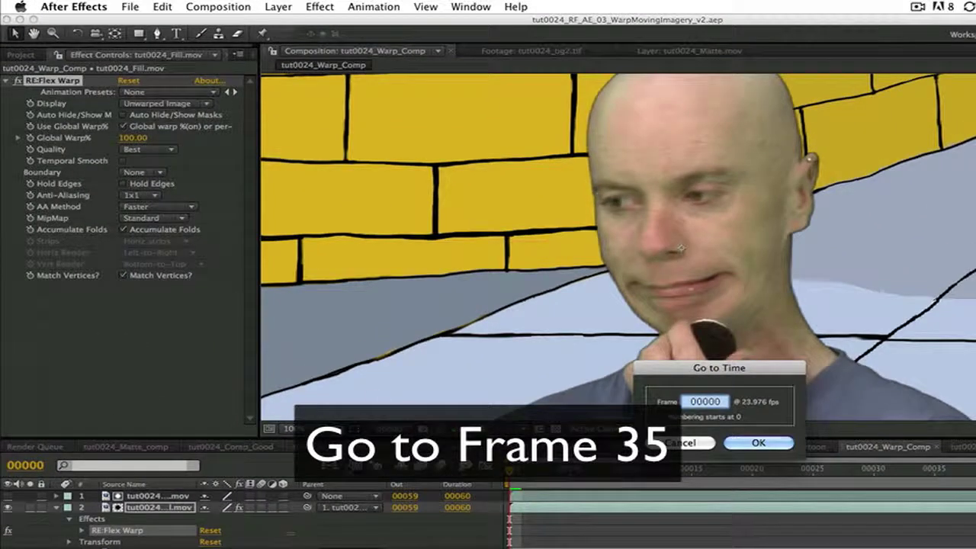
text(35)
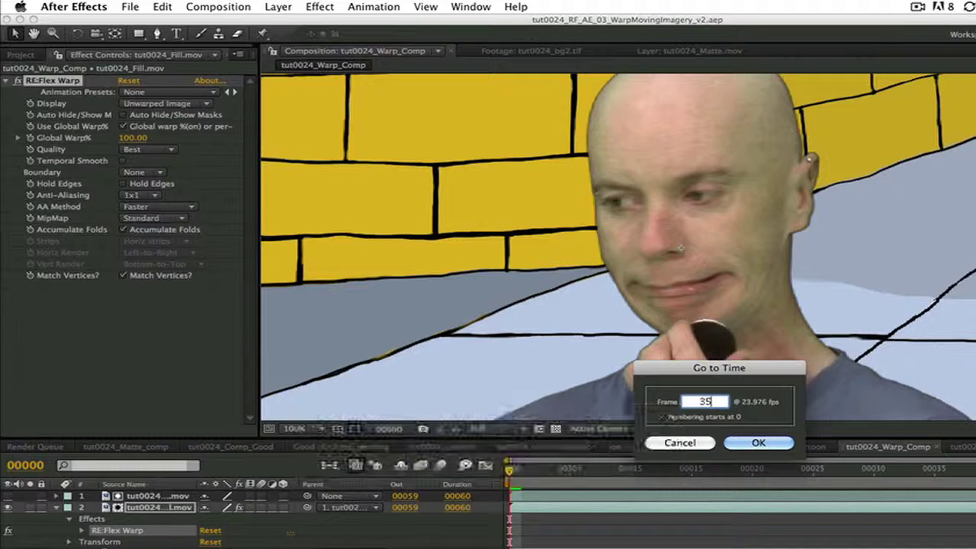
key(Return)
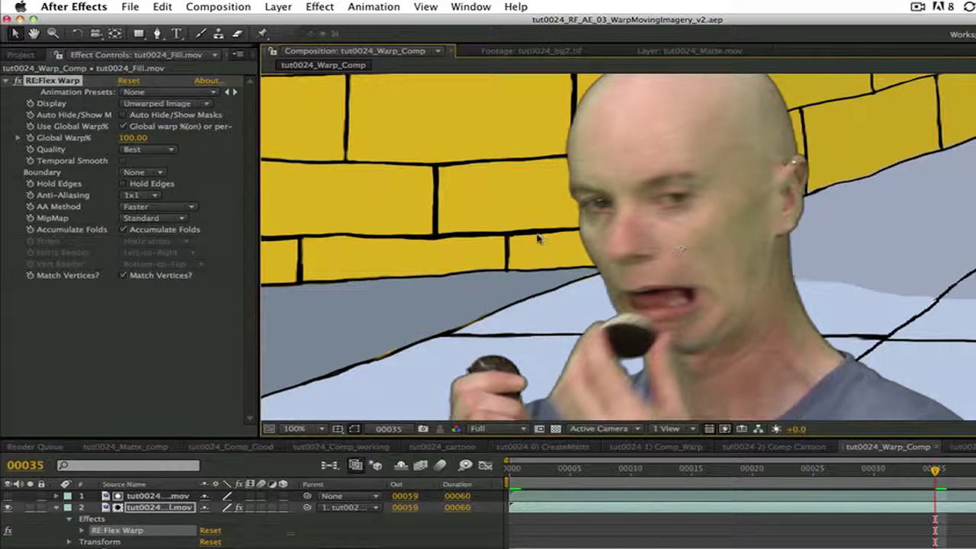
key(g)
click(649, 202)
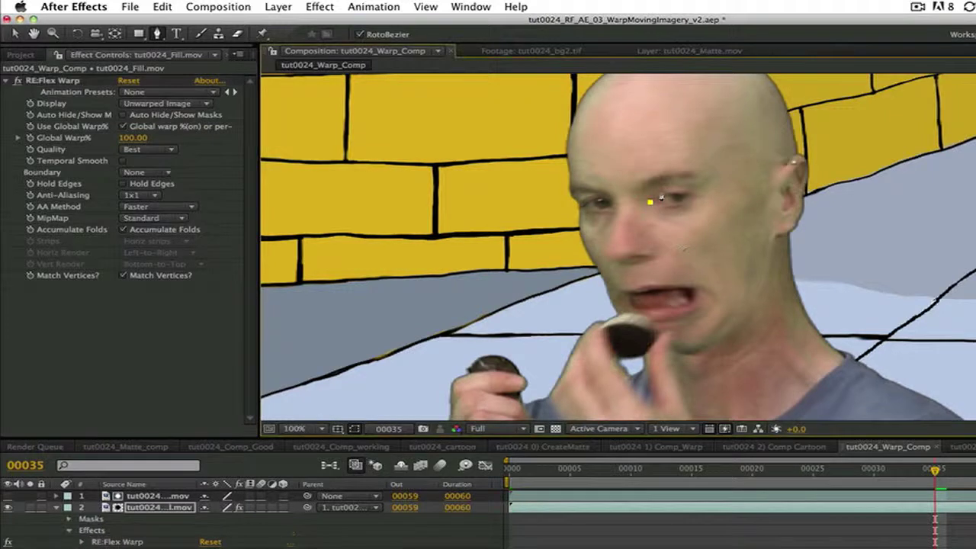
click(681, 192)
drag(682, 192, 689, 192)
click(677, 207)
click(648, 203)
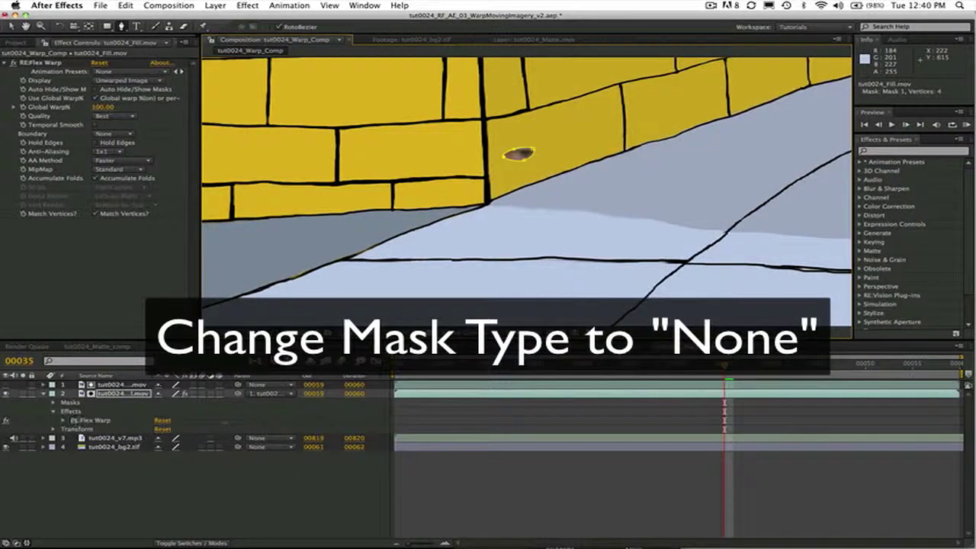
- Set the eye mask's mode to None and turn on Mask Path animation with a keyframe at frame 35
click(53, 403)
click(167, 412)
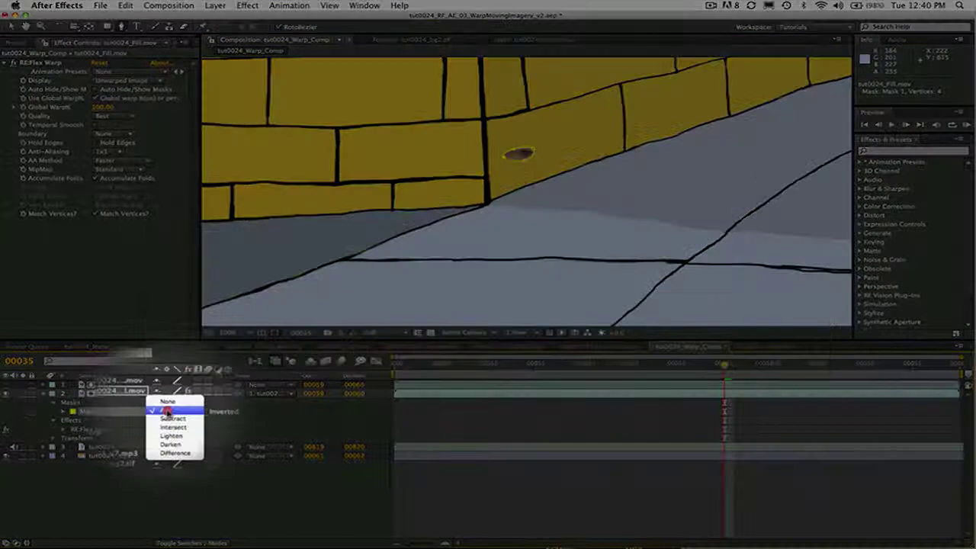
click(167, 401)
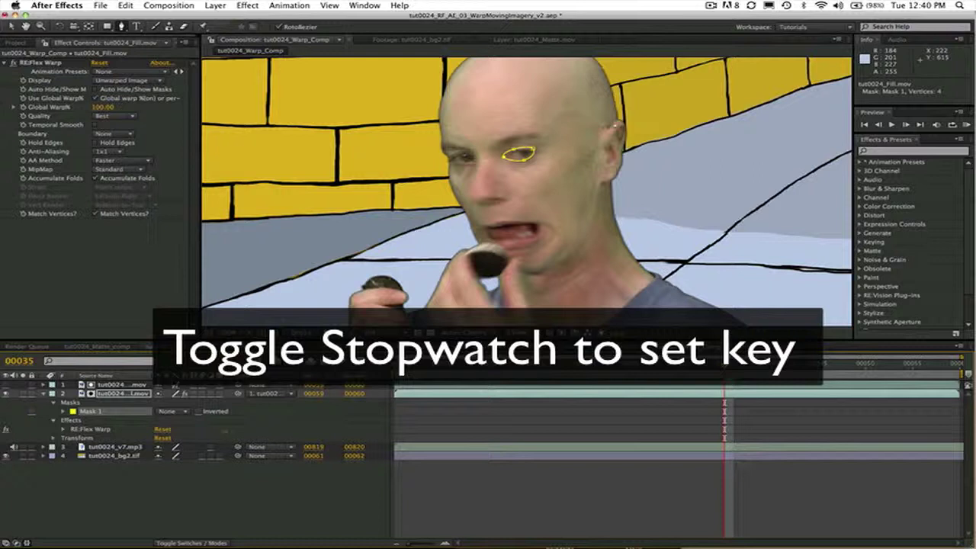
click(63, 411)
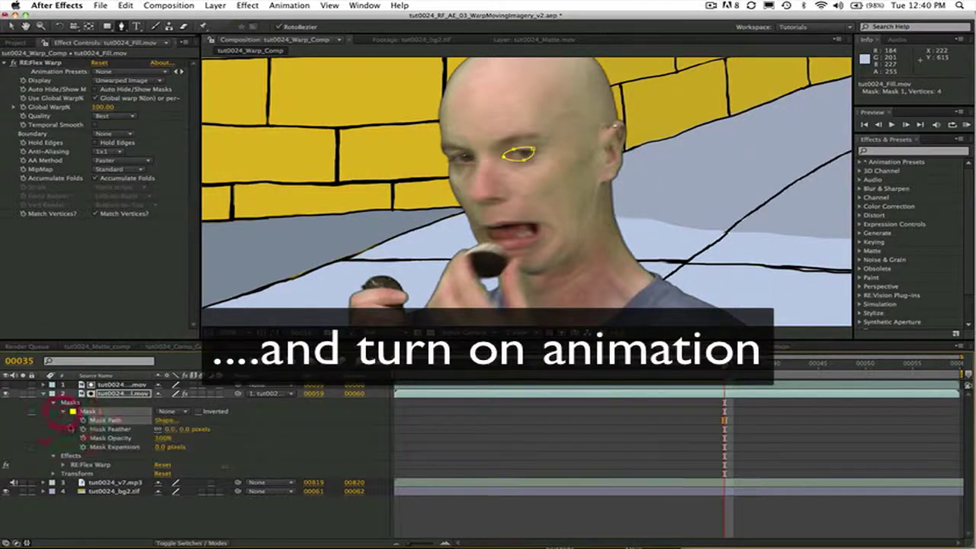
click(83, 420)
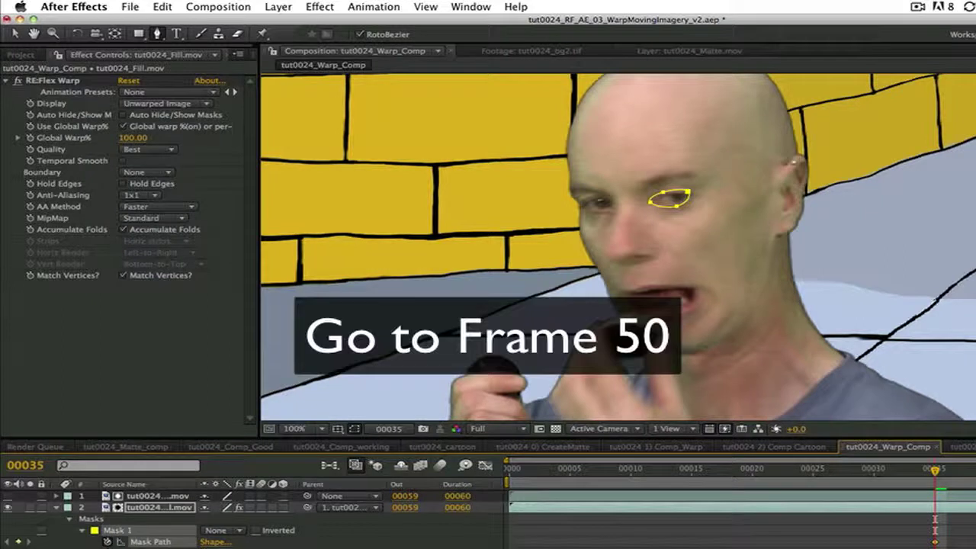
- At frame 50, move the mask onto the same eye and adjust its points to fit the eye's shape
click(388, 428)
text(50)
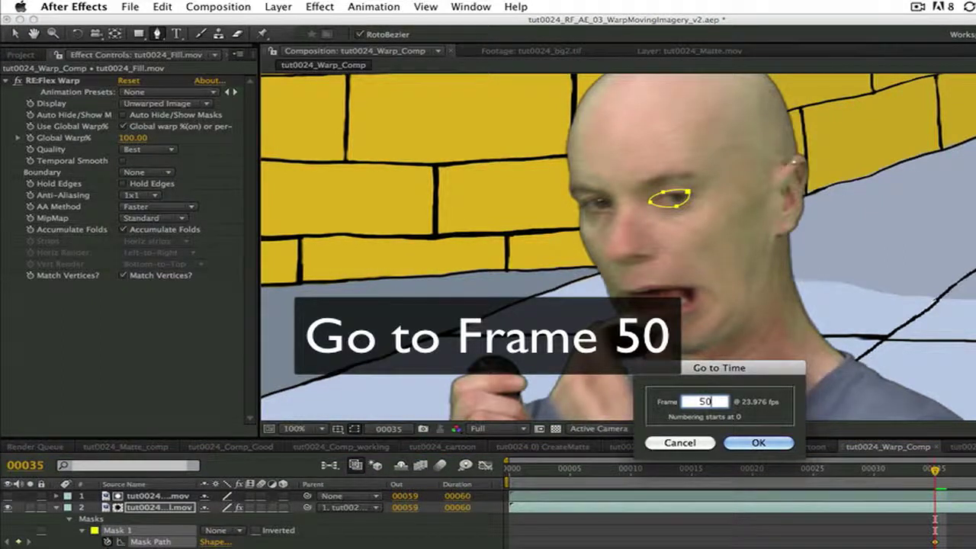
key(Return)
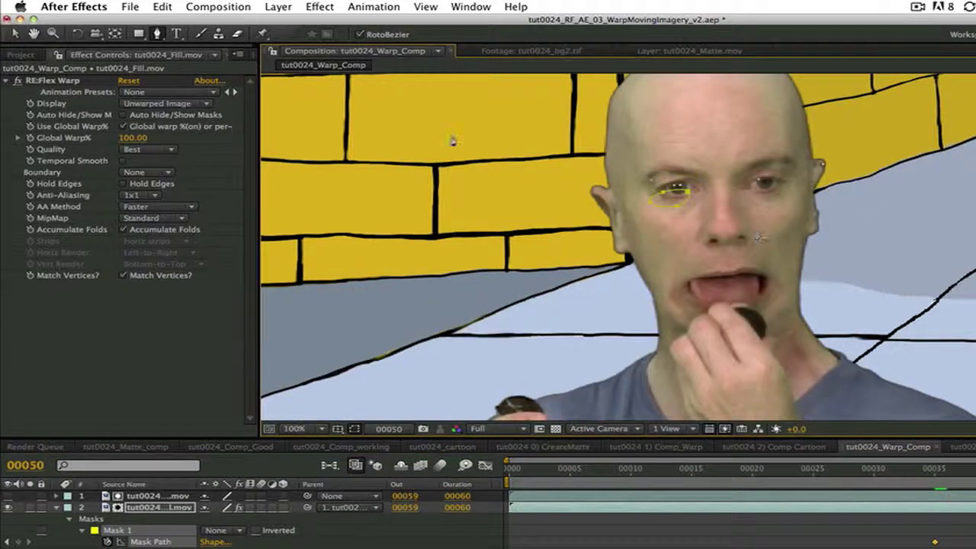
click(15, 34)
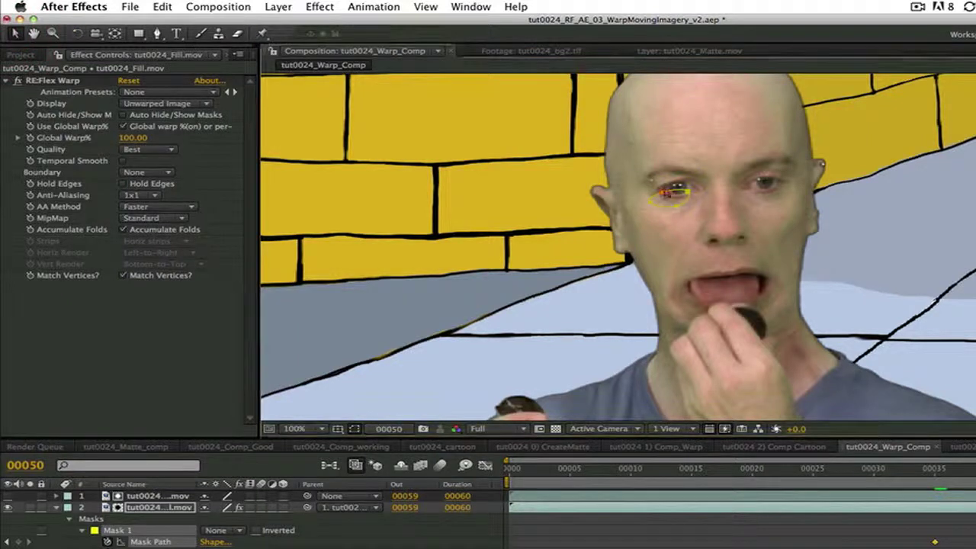
drag(665, 192, 763, 180)
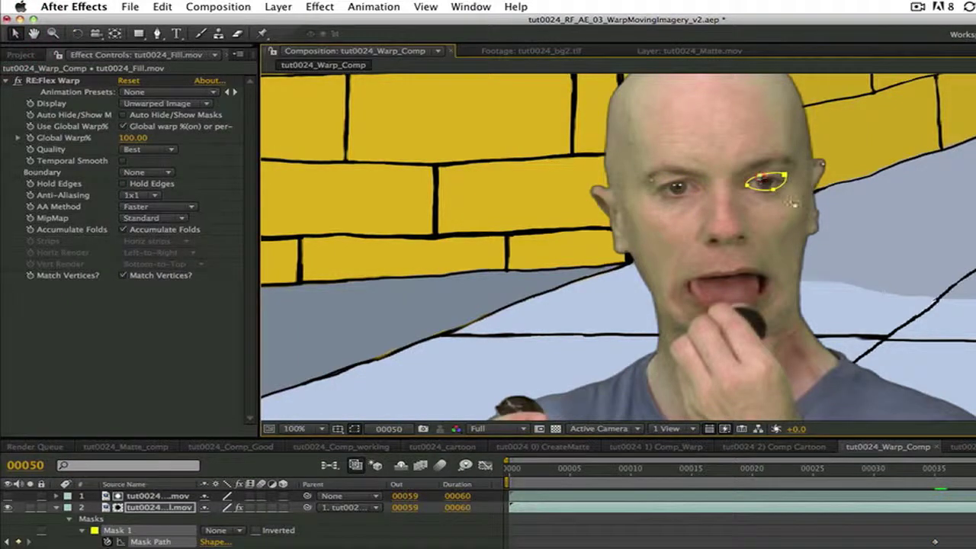
click(773, 189)
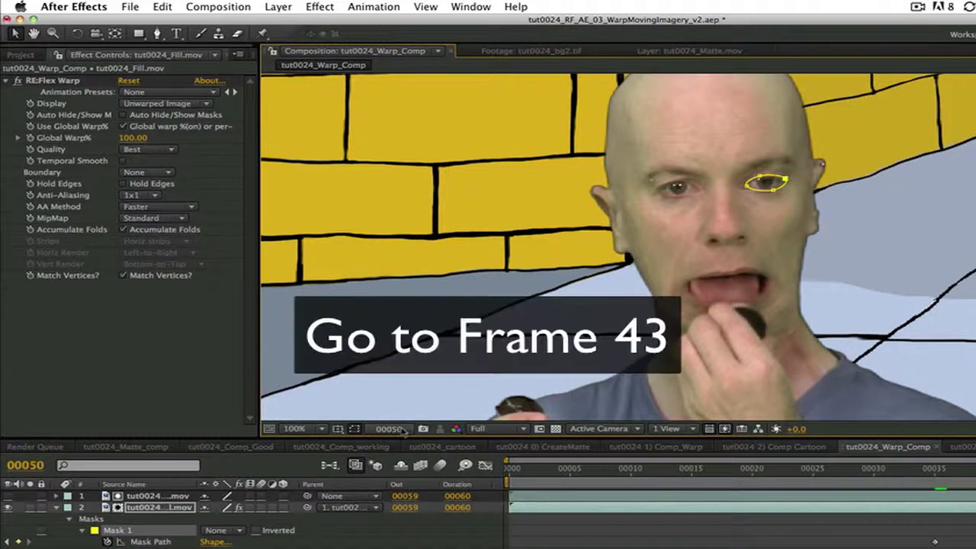
- At frame 43, nudge the mask so that it lines up with the eye
click(371, 426)
text(43)
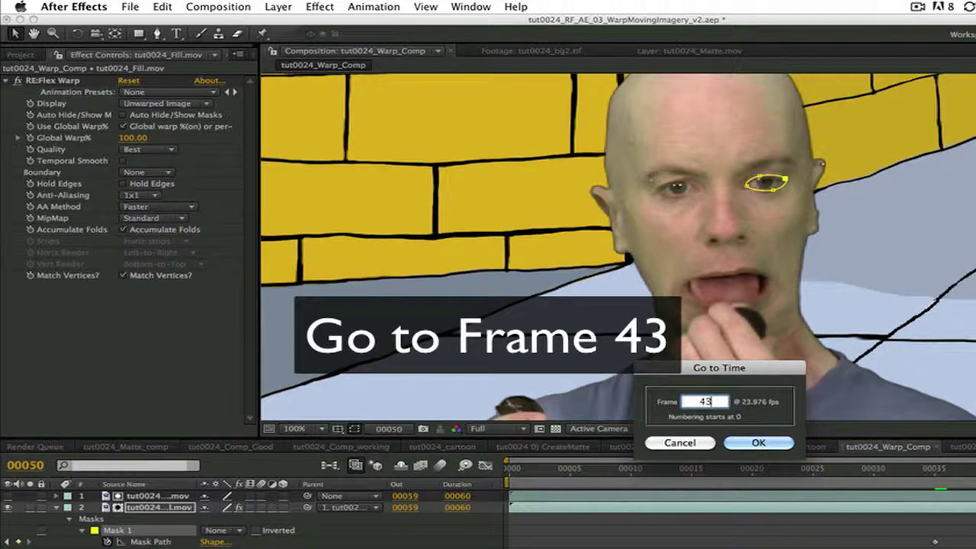
click(758, 442)
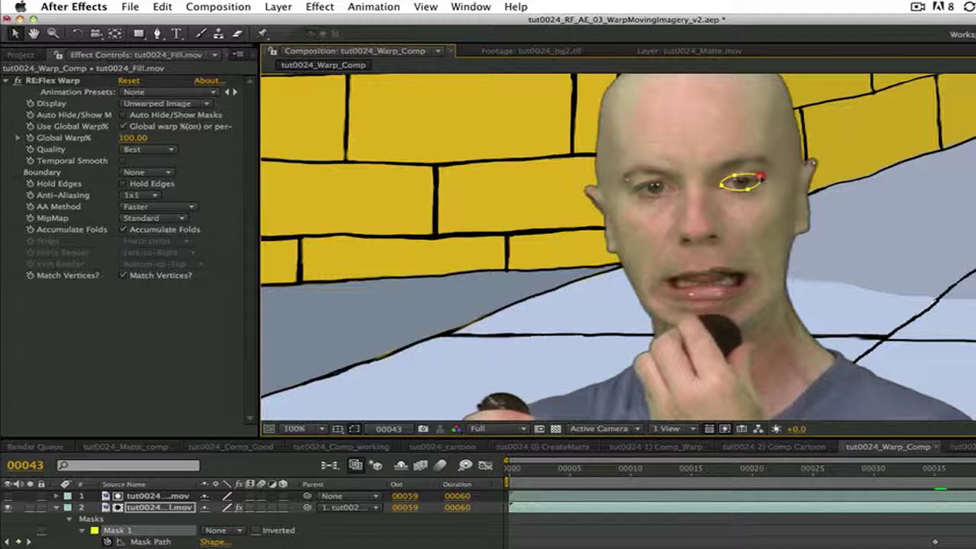
click(760, 177)
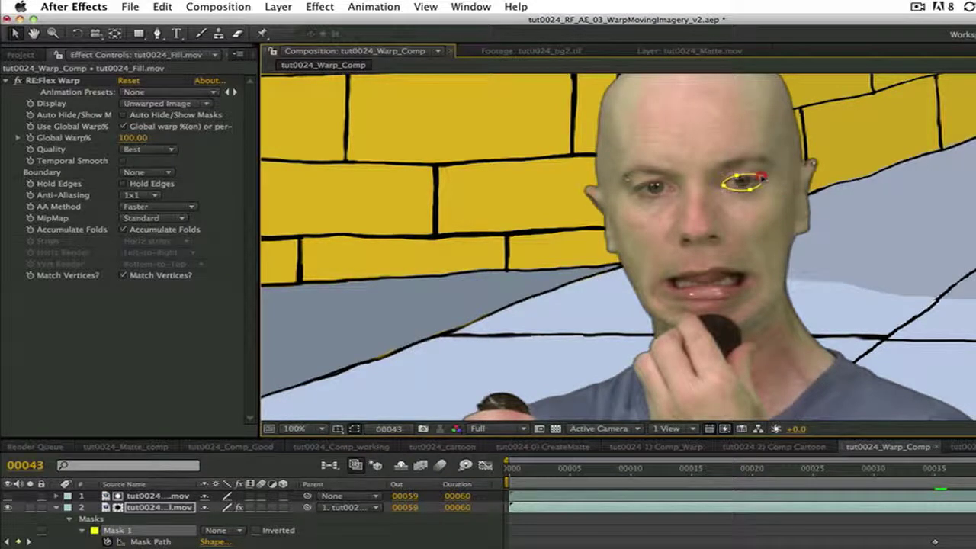
click(761, 177)
- At frame 39, move the mask back over the eye
key(Page_Up)
key(Page_Up)
key(Page_Up)
key(Page_Up)
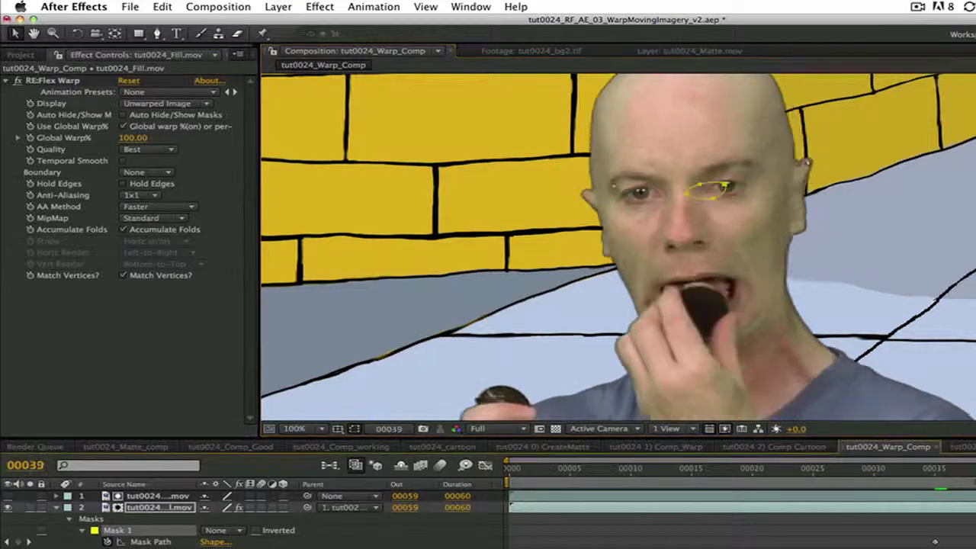
drag(725, 186, 746, 181)
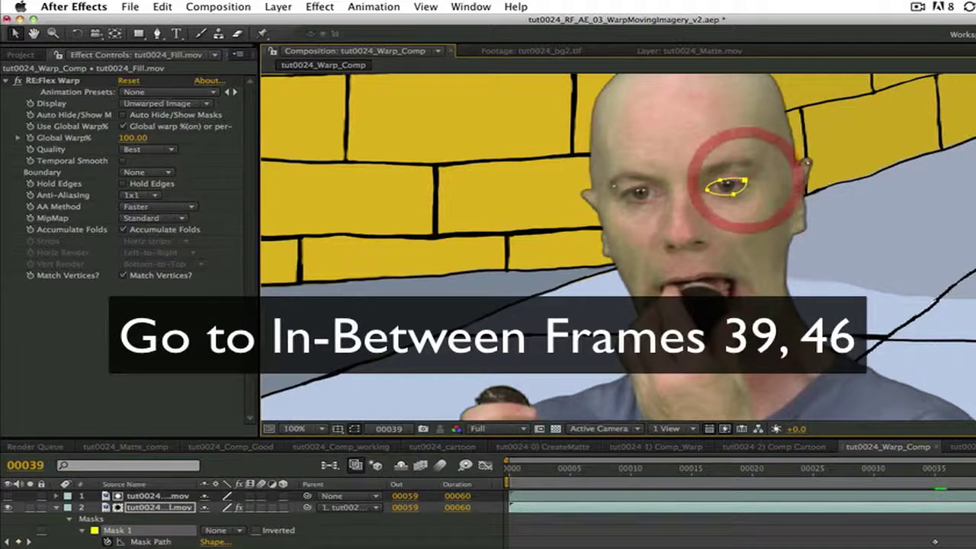
- At frame 46, shift the mask slightly so that it fits the eye
click(389, 428)
text(46)
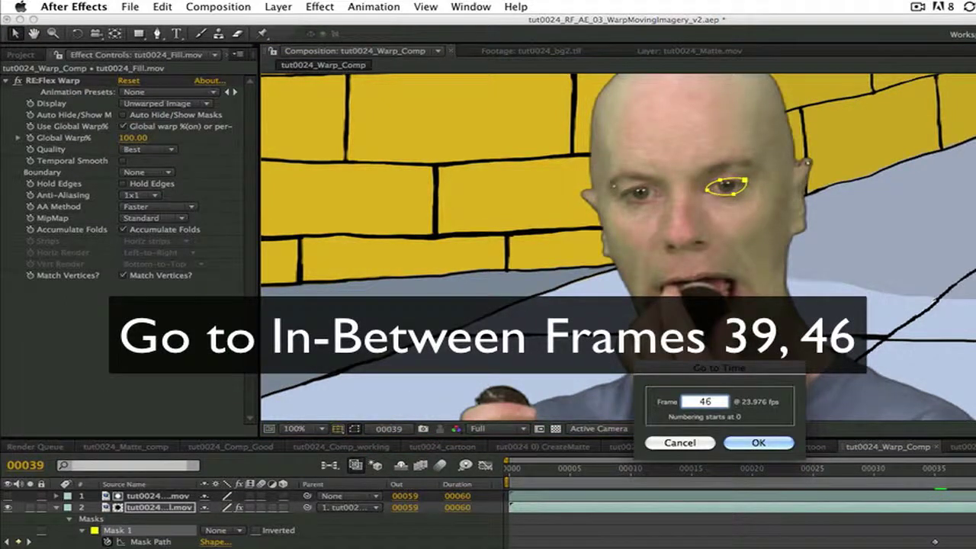
key(Return)
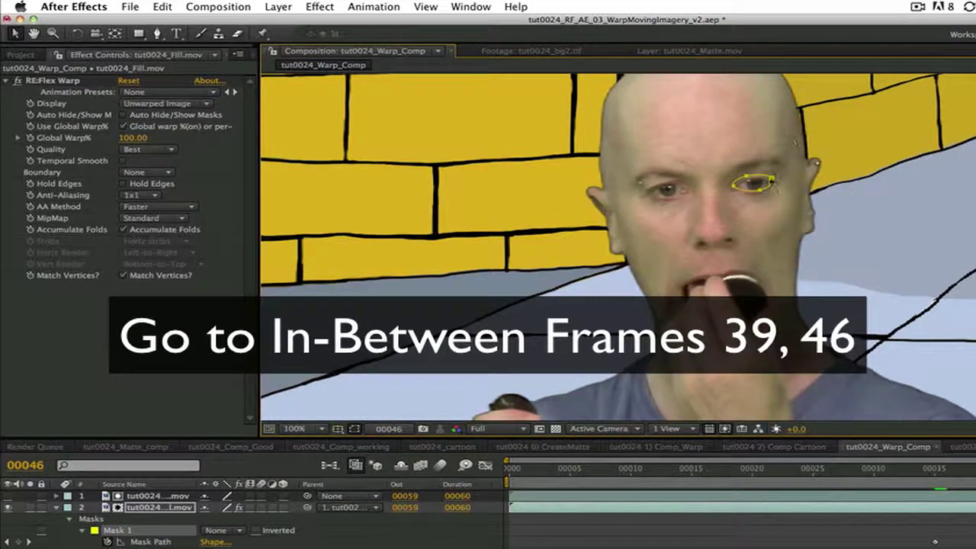
drag(772, 177, 773, 179)
- Rename the animated eye mask as RtEye_From
click(94, 529)
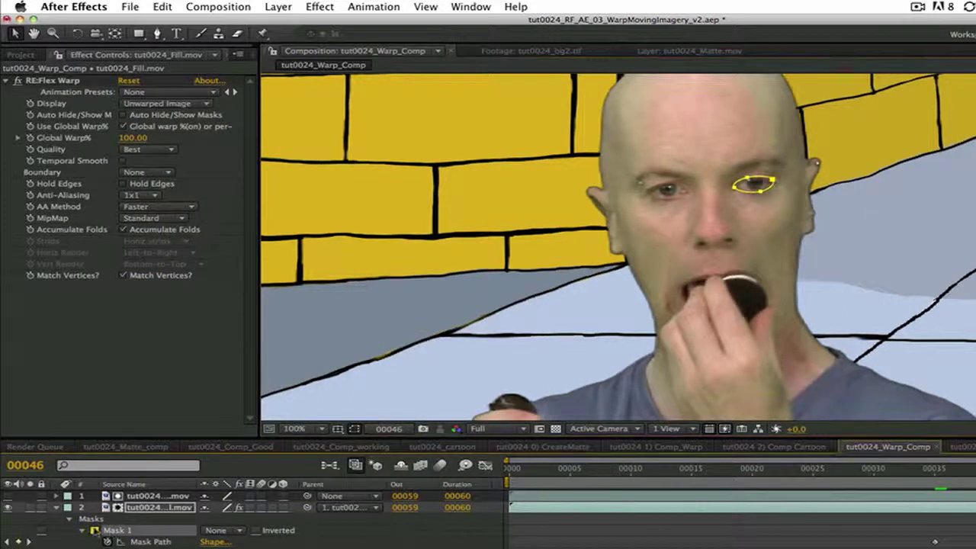
key(Return)
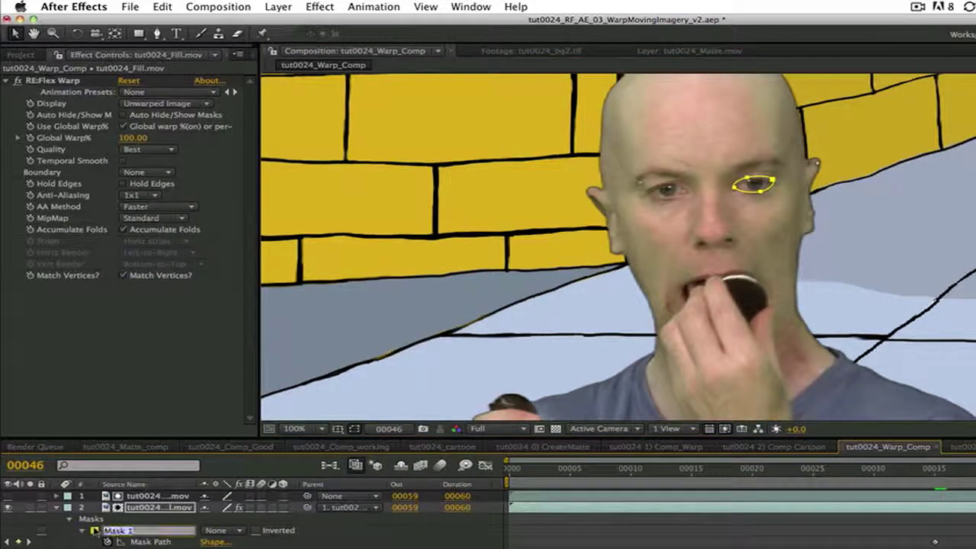
text(RtEye_From)
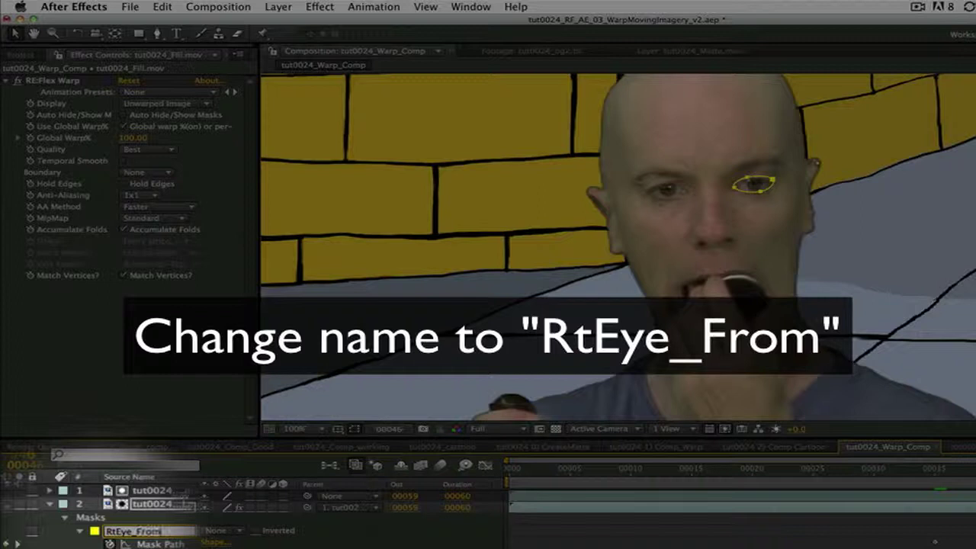
key(Return)
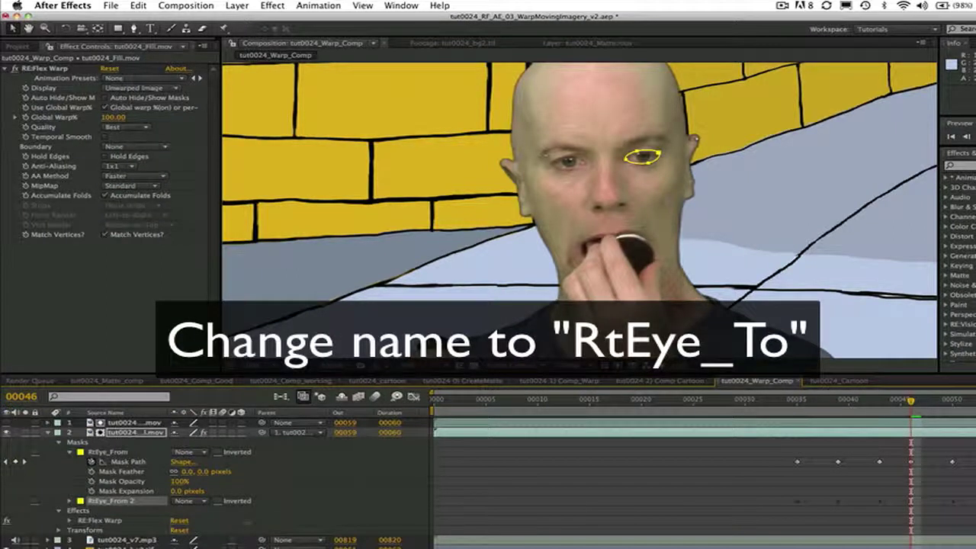
- Rename the duplicated eye mask RtEye_From 2 as RtEye_To
key(Return)
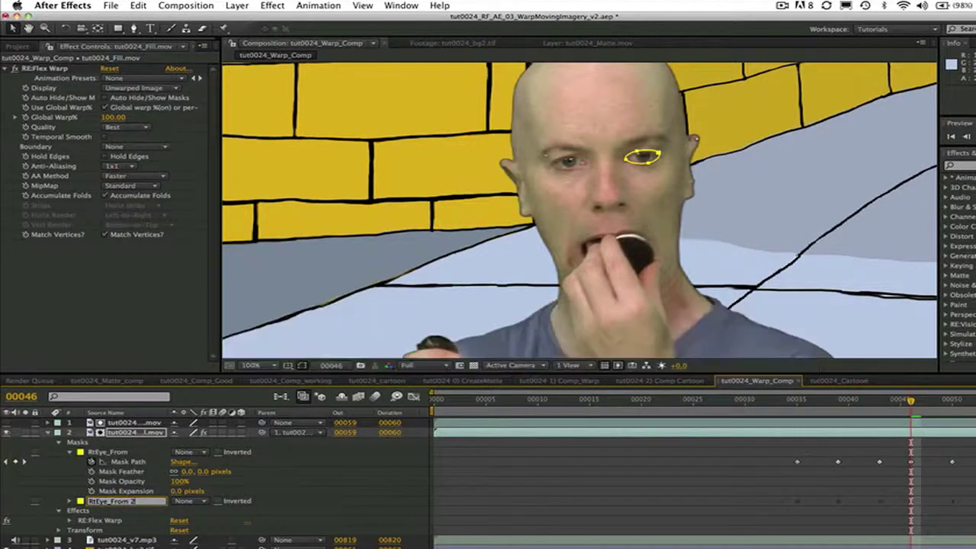
key(BackSpace)
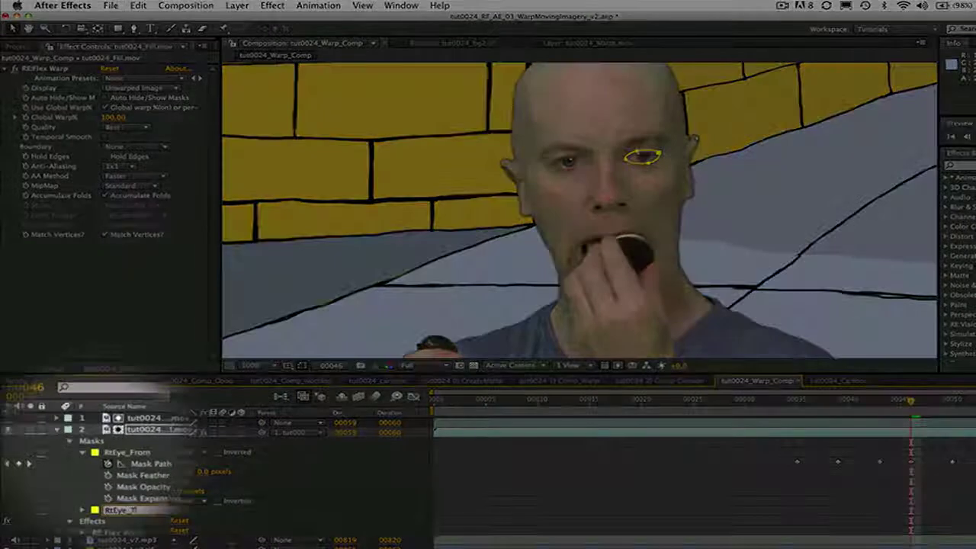
text(To)
key(Return)
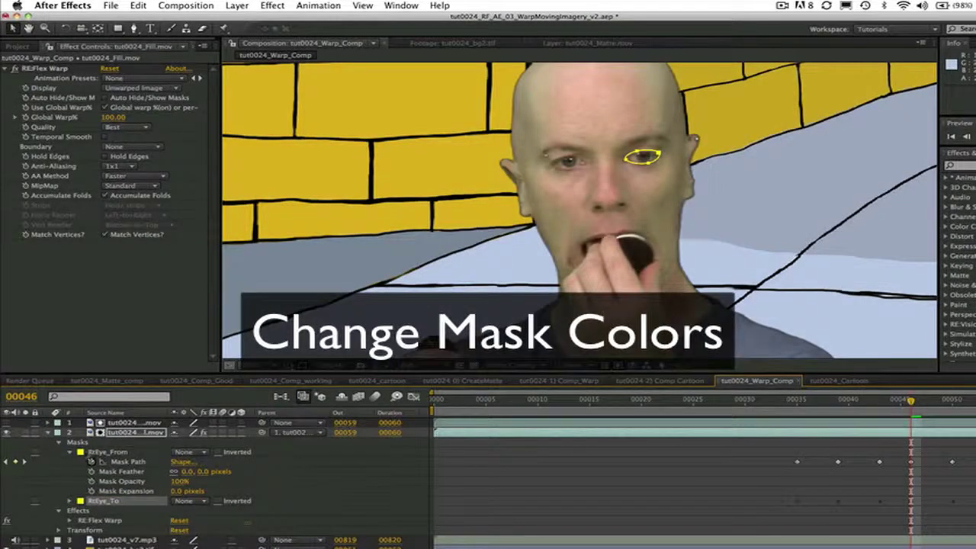
- Set the mask colour of RtEye_From to red and of RtEye_To to green
click(81, 453)
click(189, 79)
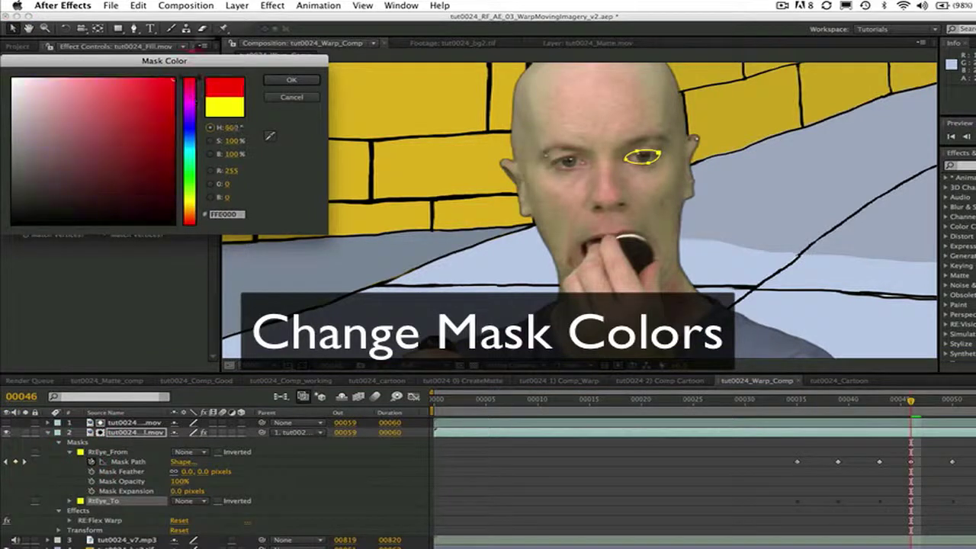
click(293, 80)
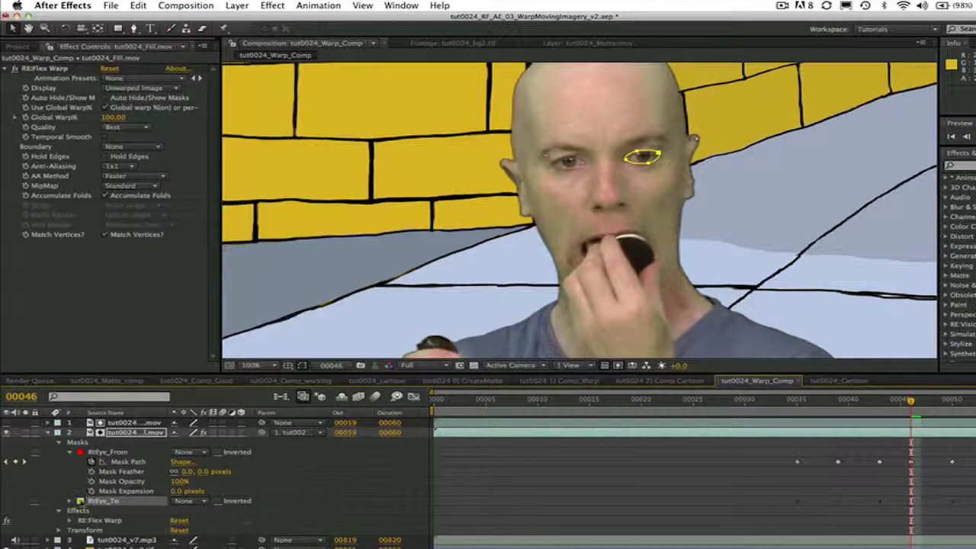
click(81, 501)
click(190, 175)
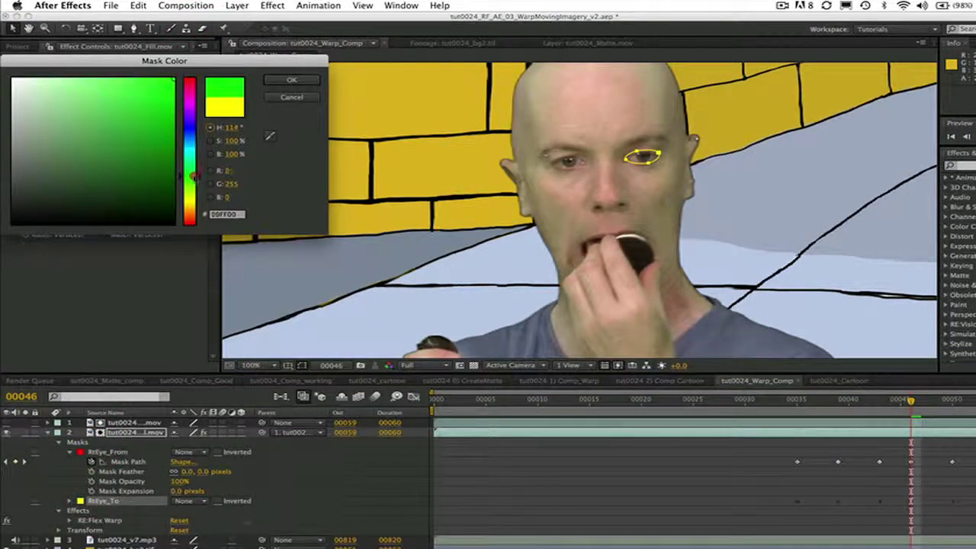
click(291, 80)
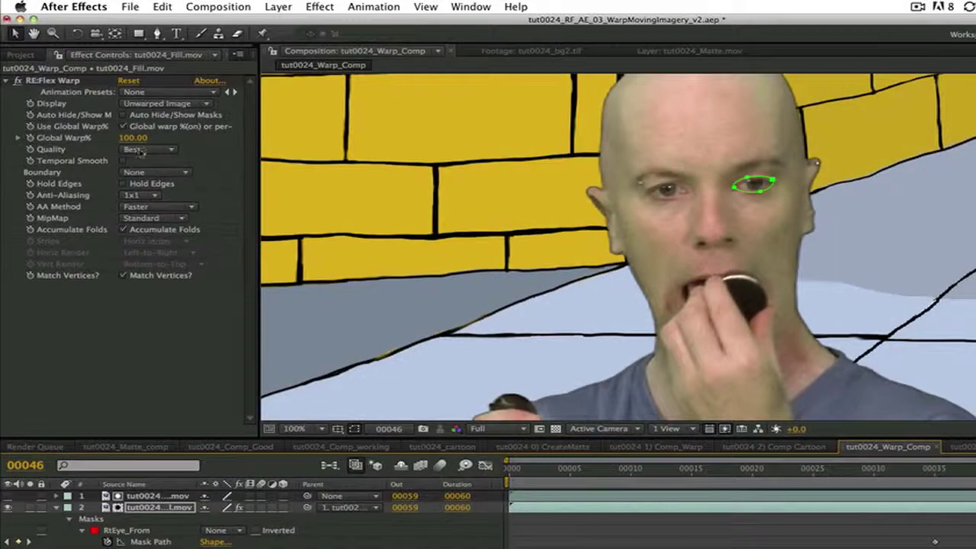
- Set the RE:Flex Warp quality to Best and display to Warped Image, with Auto Hide/Show Masks enabled
click(140, 151)
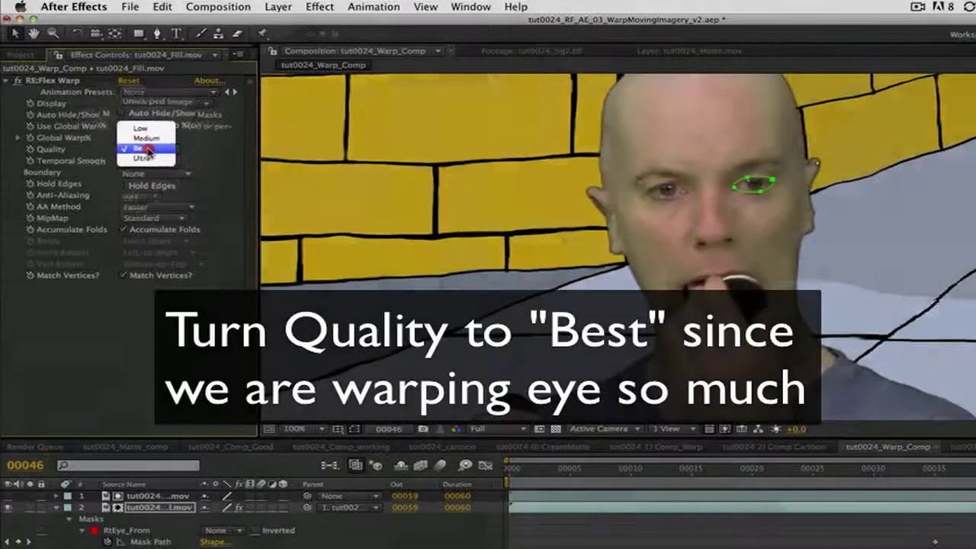
click(145, 149)
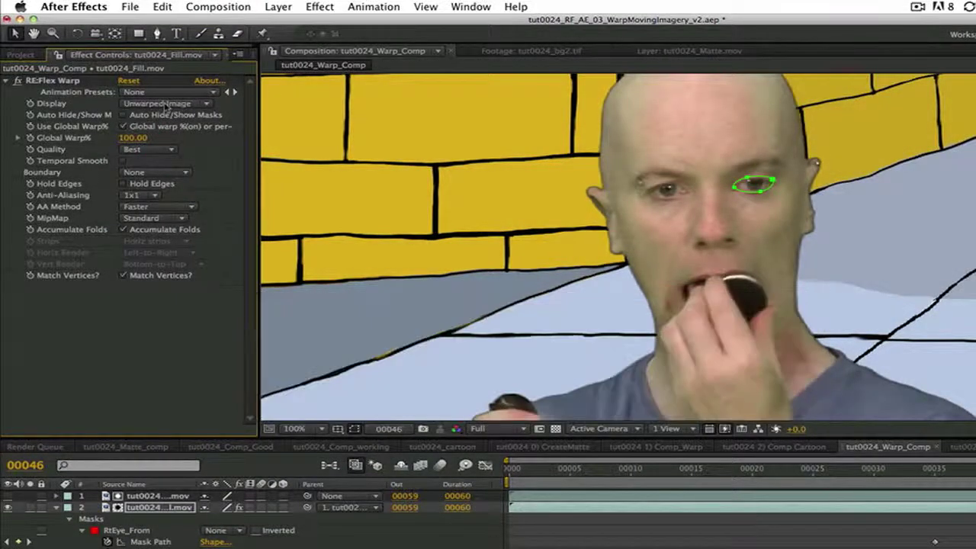
click(164, 102)
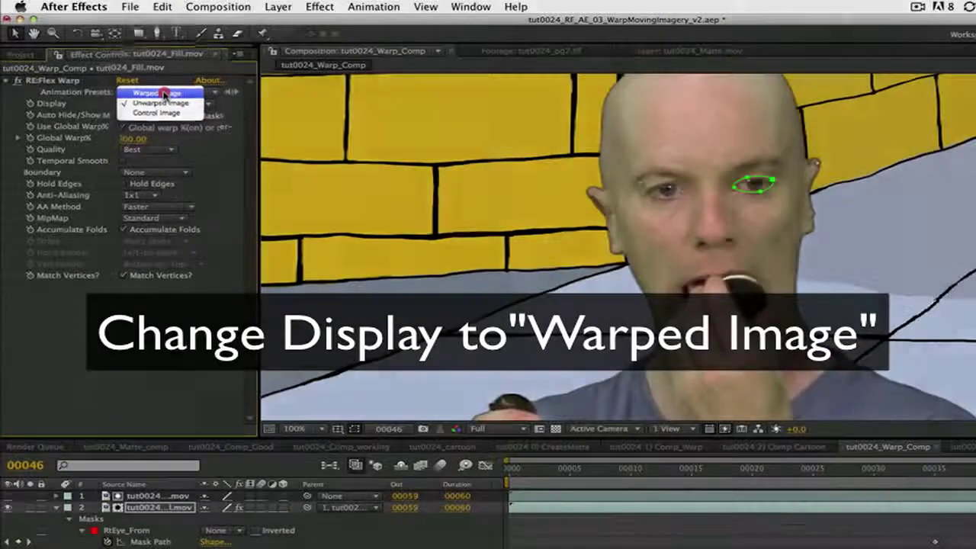
click(156, 93)
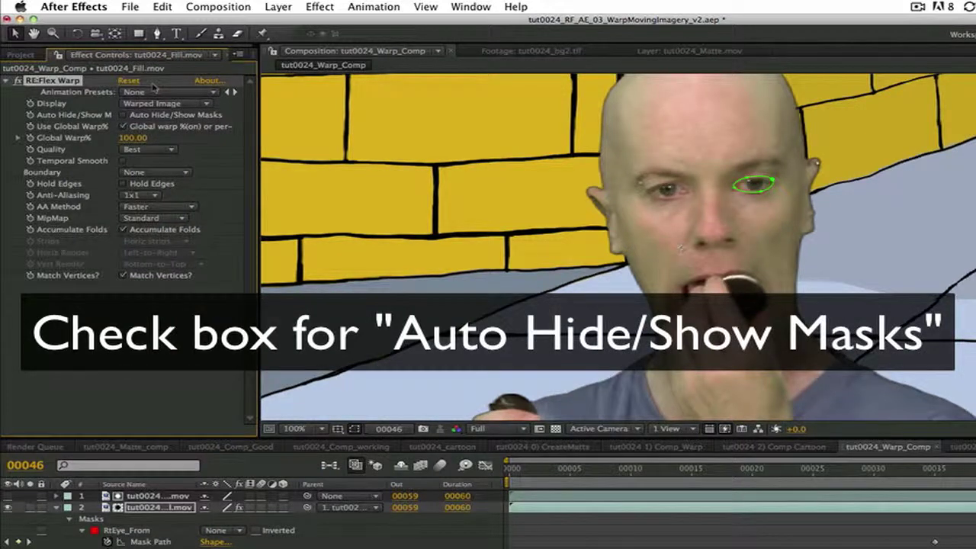
click(123, 115)
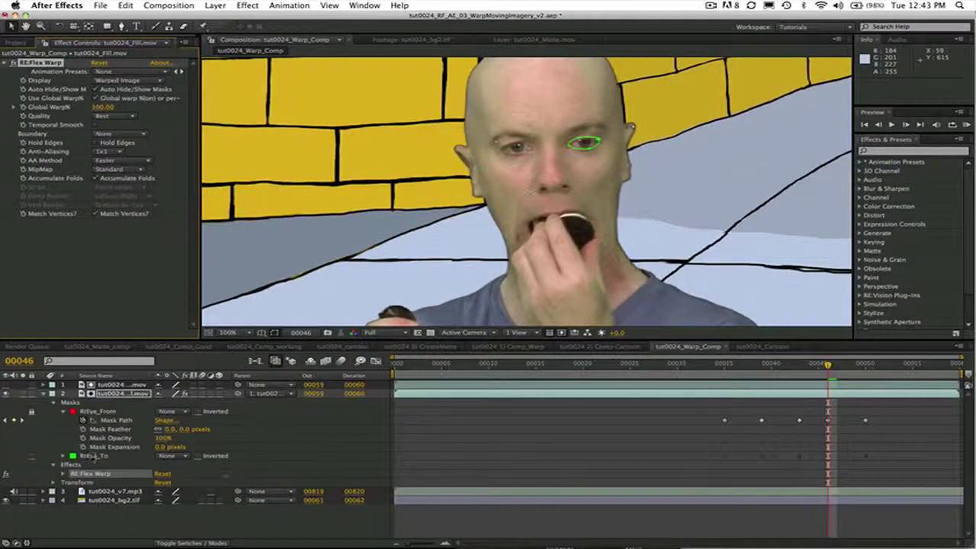
- At the frame 43 mask path keyframe, enlarge the RtEye_To mask well beyond the eye by pulling its vertices outward
click(93, 455)
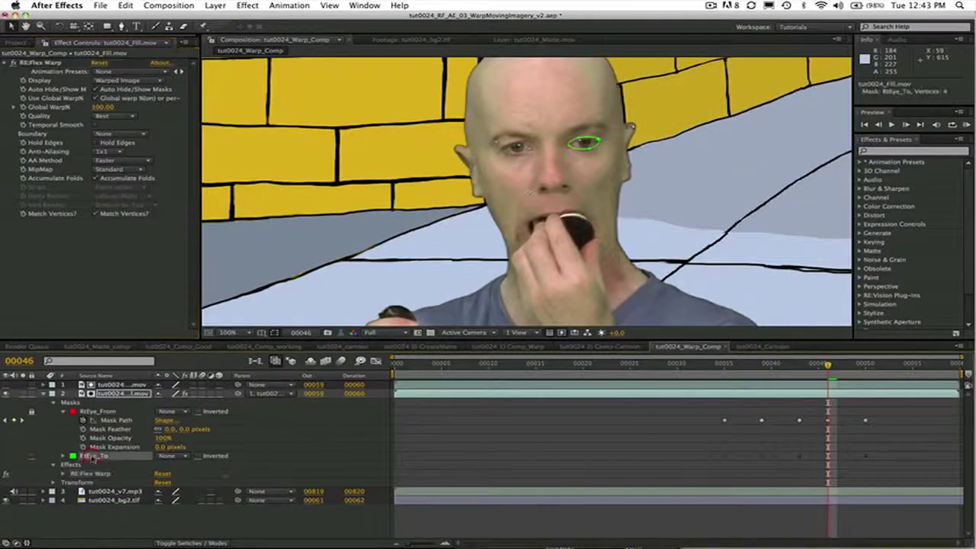
click(63, 455)
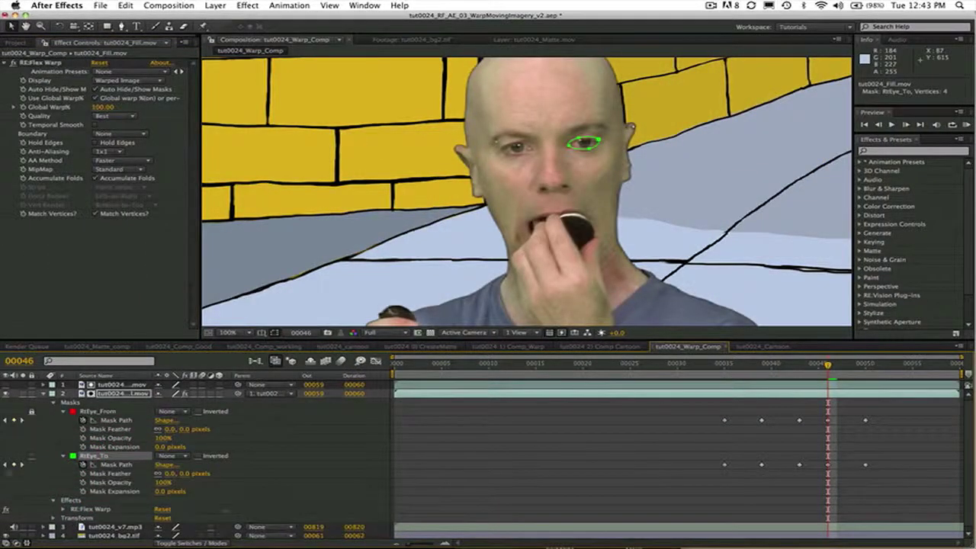
click(7, 464)
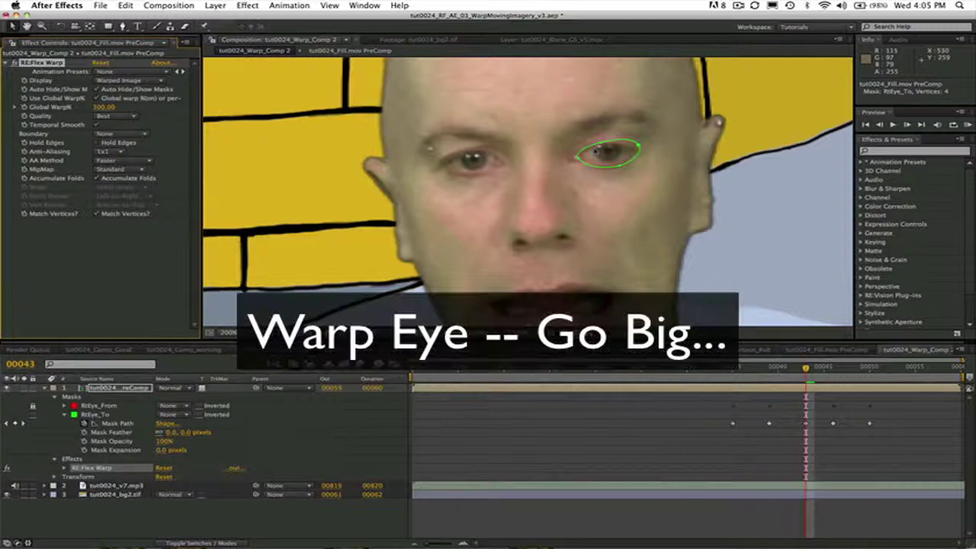
drag(598, 143, 638, 133)
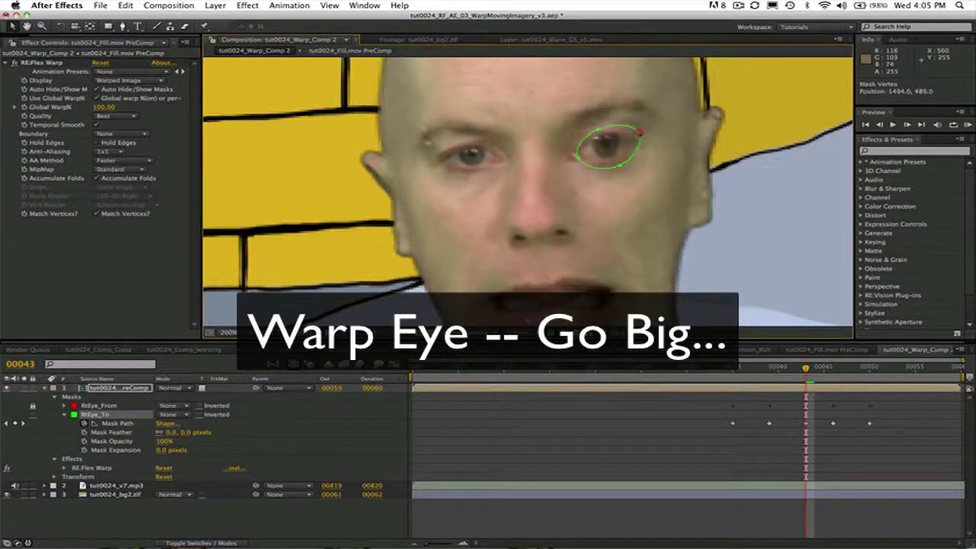
drag(621, 166, 622, 176)
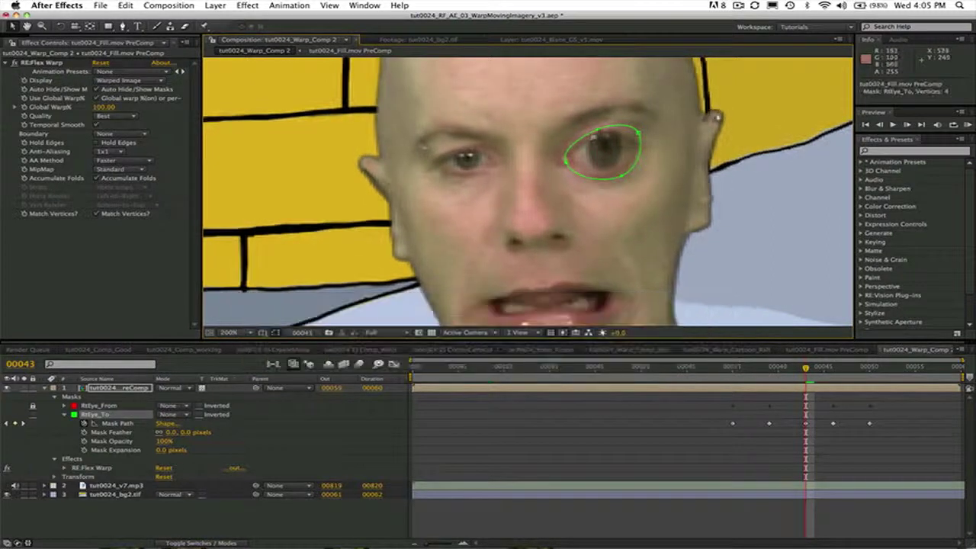
- At the frame 39 keyframe, reshape the RtEye_To mask by moving its vertices outward to enlarge the eye
key(j)
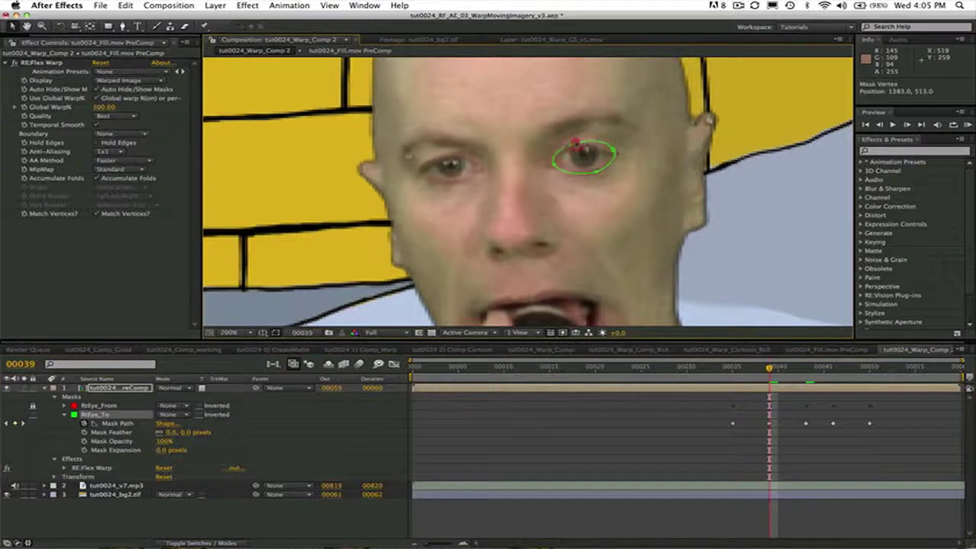
drag(575, 144, 613, 142)
drag(553, 163, 569, 139)
drag(595, 172, 598, 175)
- At the frame 46 keyframe, raise the upper edge of the RtEye_To mask and play a RAM preview of the warp
click(23, 422)
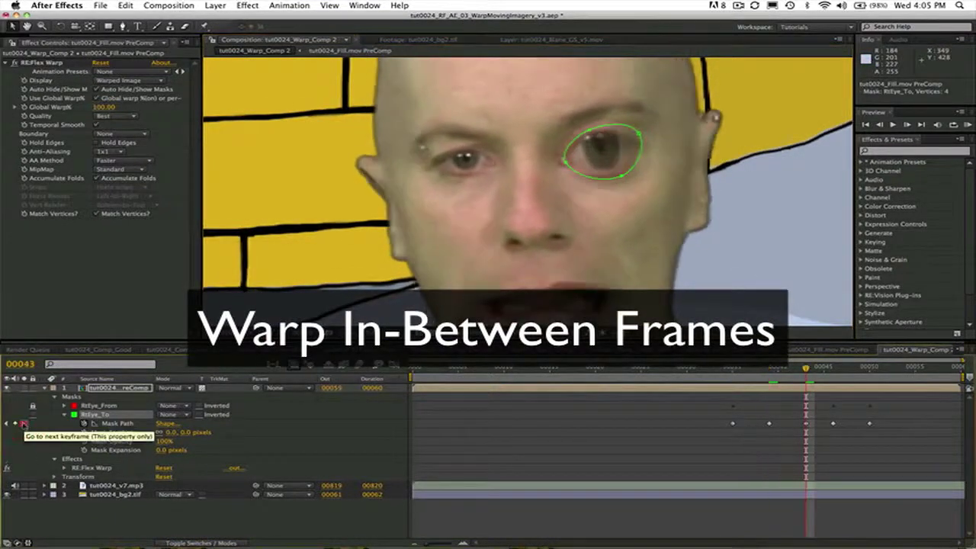
click(23, 422)
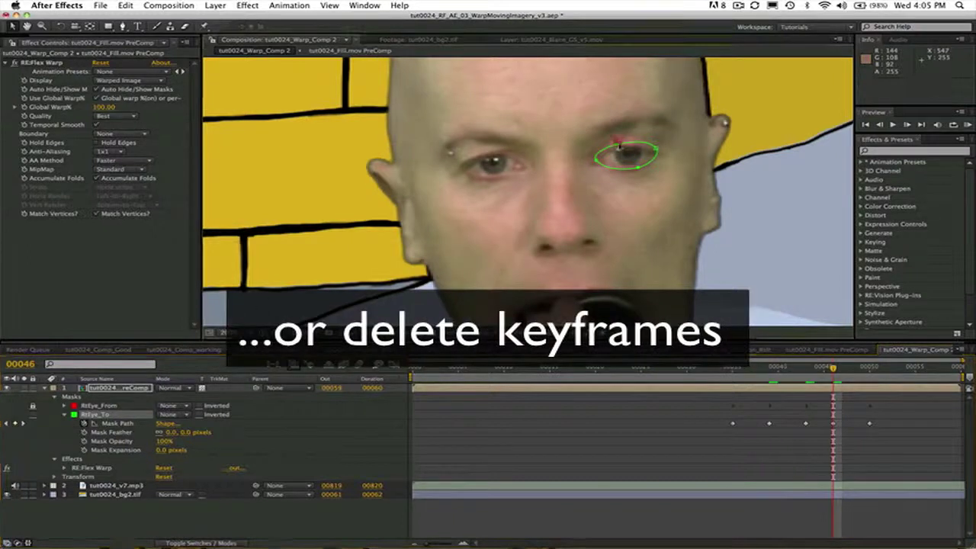
mouse_move(617, 144)
mouse_down()
mouse_move(658, 146)
mouse_move(639, 173)
mouse_move(591, 162)
mouse_move(616, 133)
mouse_up()
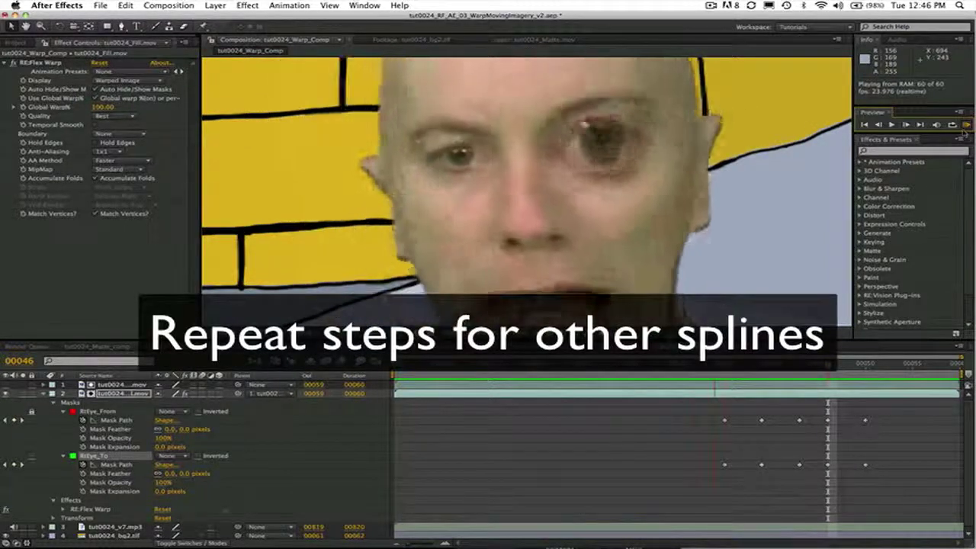
click(967, 125)
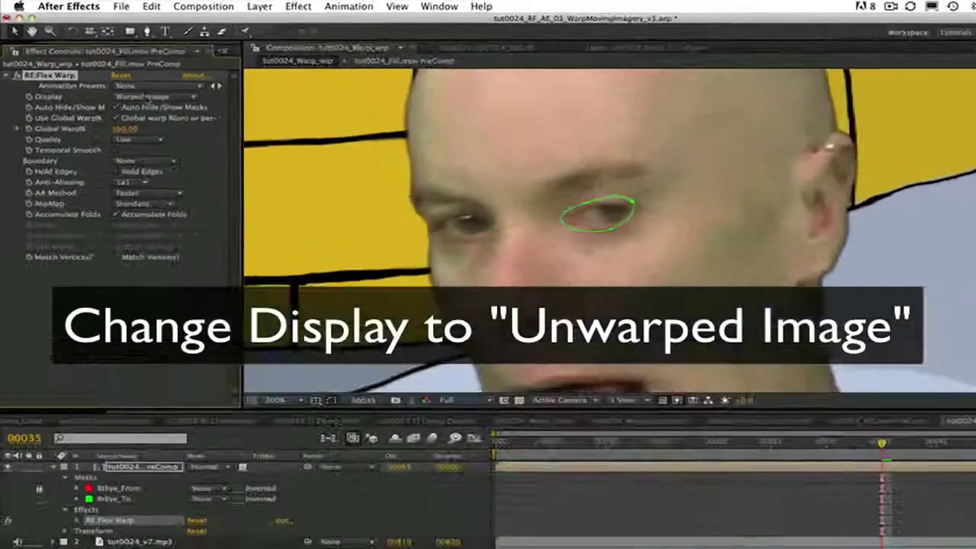
- Switch the RE:Flex Warp display to Unwarped Image and duplicate the LftEye_From, RtEar_From and Forhead_From masks
click(119, 80)
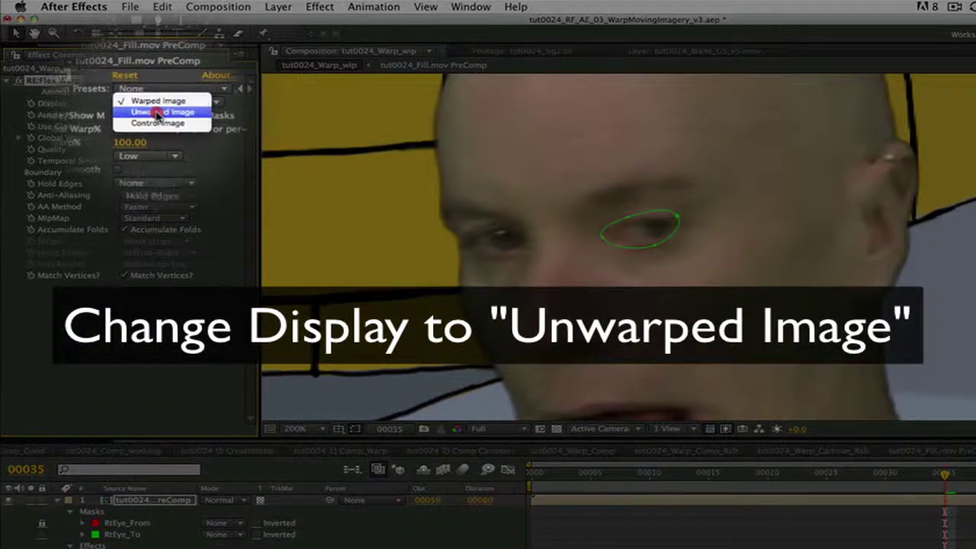
click(156, 113)
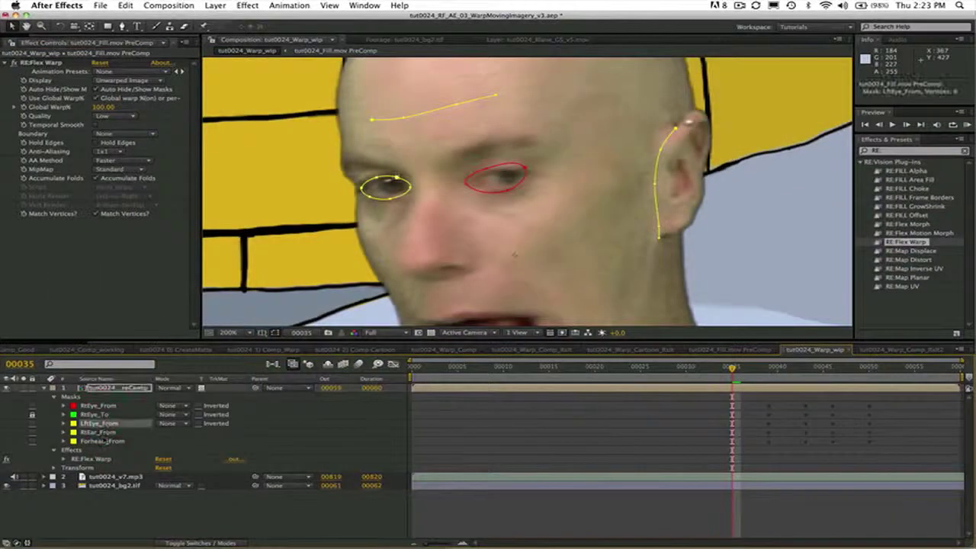
shift+click(103, 441)
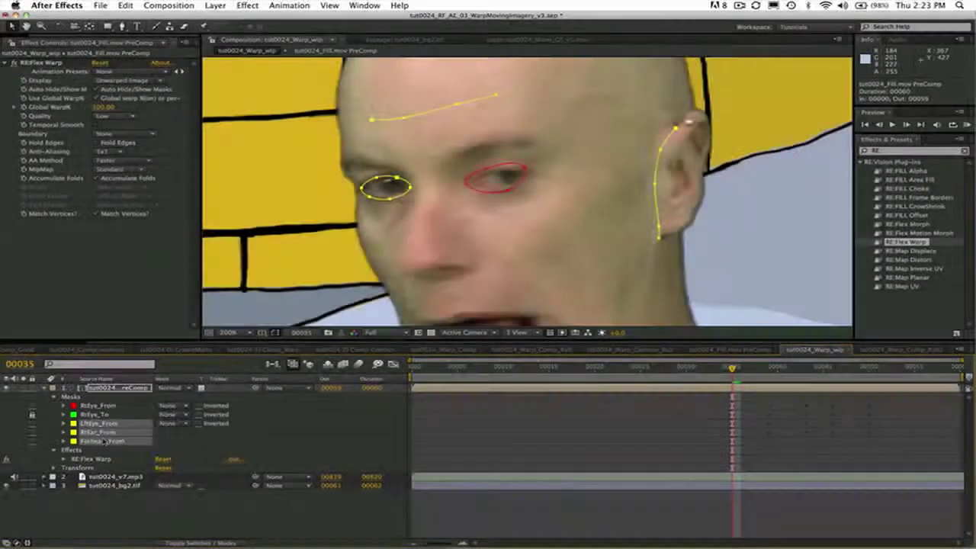
key(super+d)
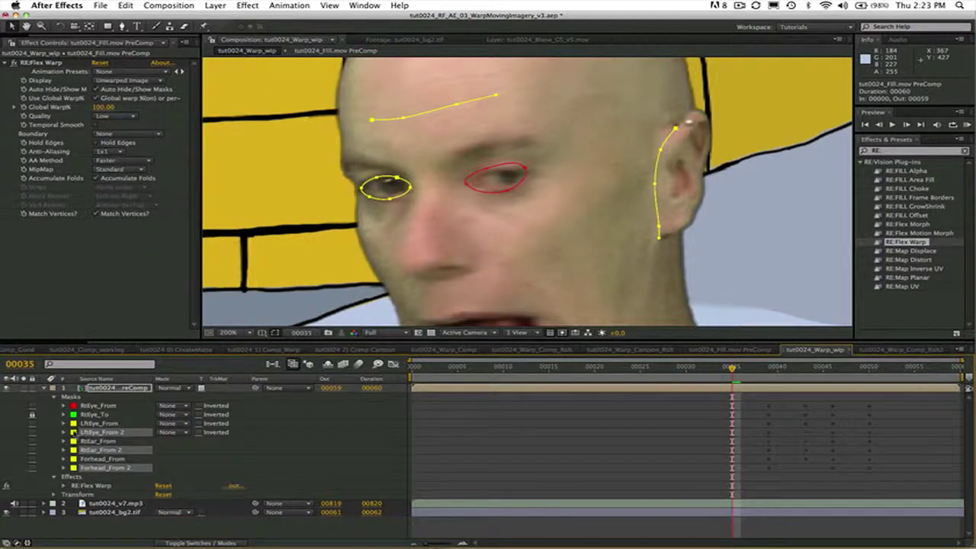
- Set the mask colour of the three duplicated left-eye, ear and forehead masks to green
click(74, 432)
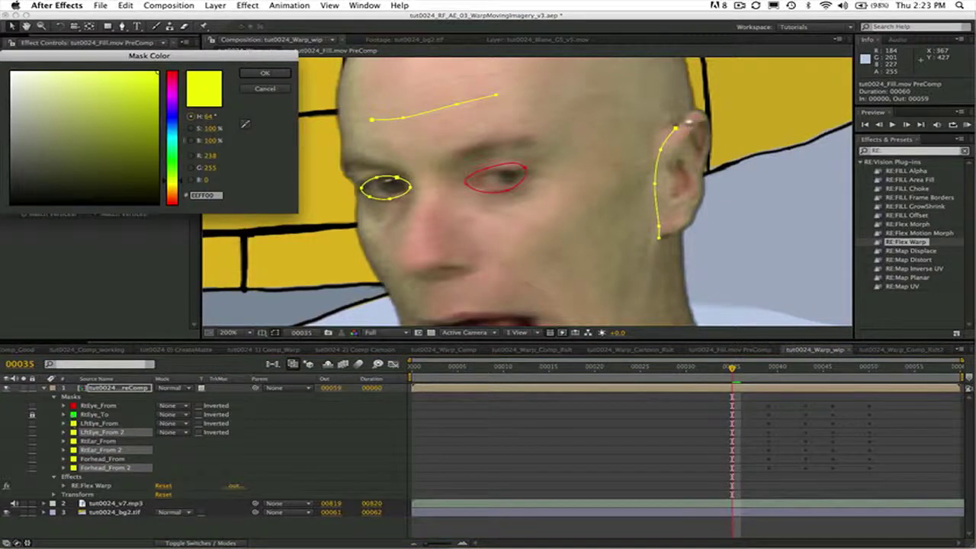
drag(173, 137, 173, 172)
key(Return)
- Set the mask colour of the original LftEye_From, RtEar_From and Forhead_From masks to red
click(103, 423)
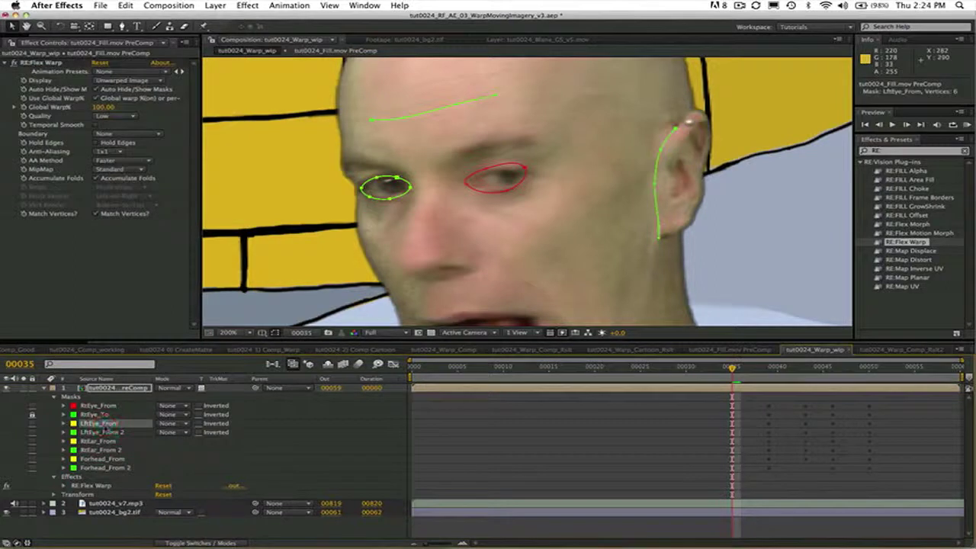
shift+click(99, 441)
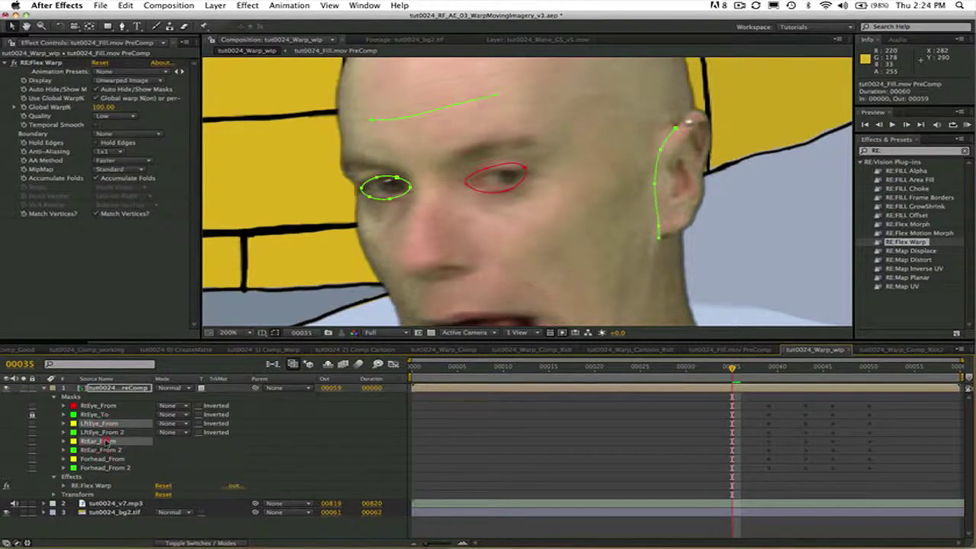
shift+click(107, 460)
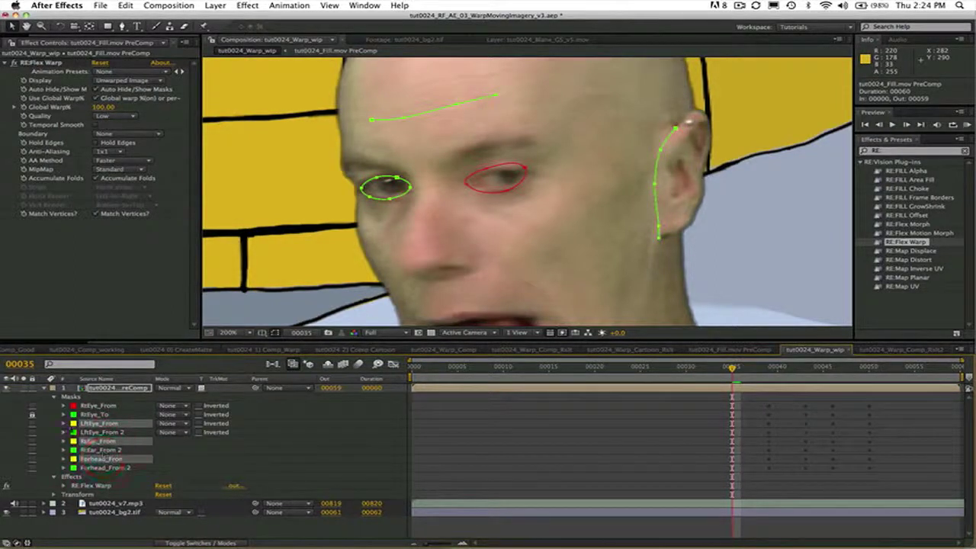
click(74, 440)
click(173, 74)
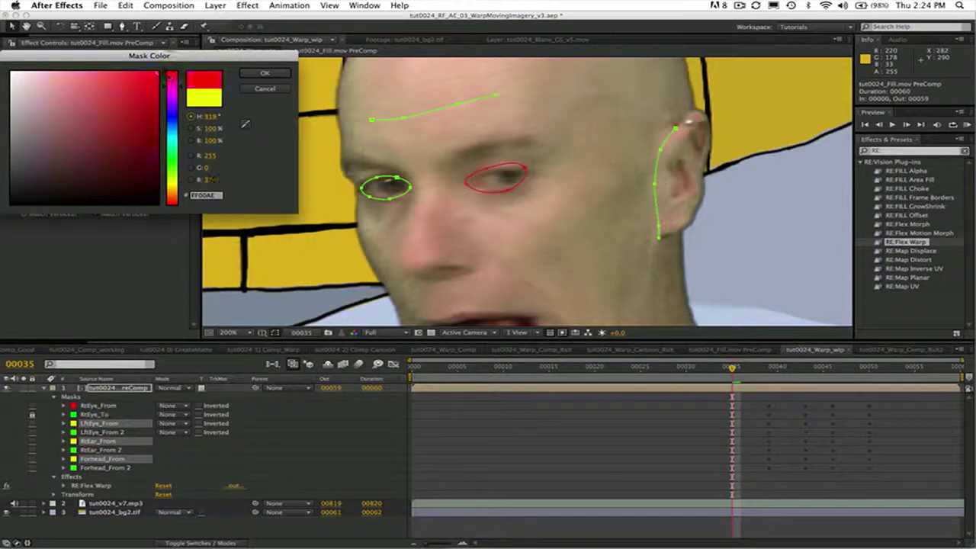
click(264, 72)
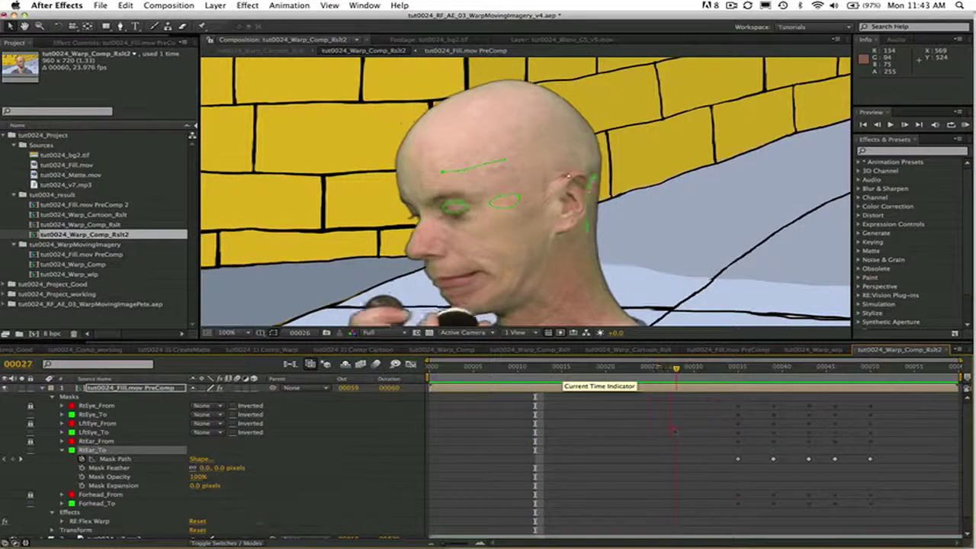
- Play a RAM preview of the warped face and scrub through the keyframed section to check the From and To masks
click(919, 439)
click(965, 125)
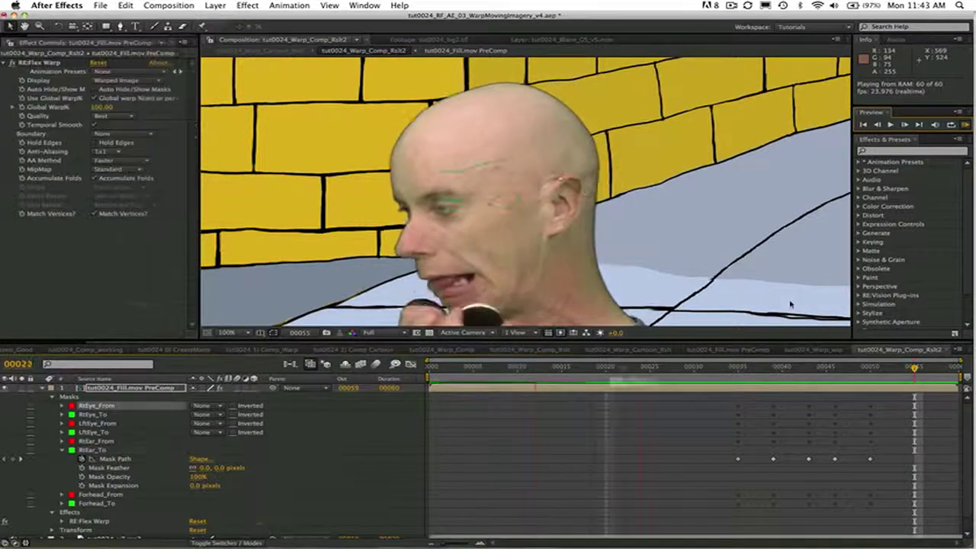
drag(609, 369, 779, 398)
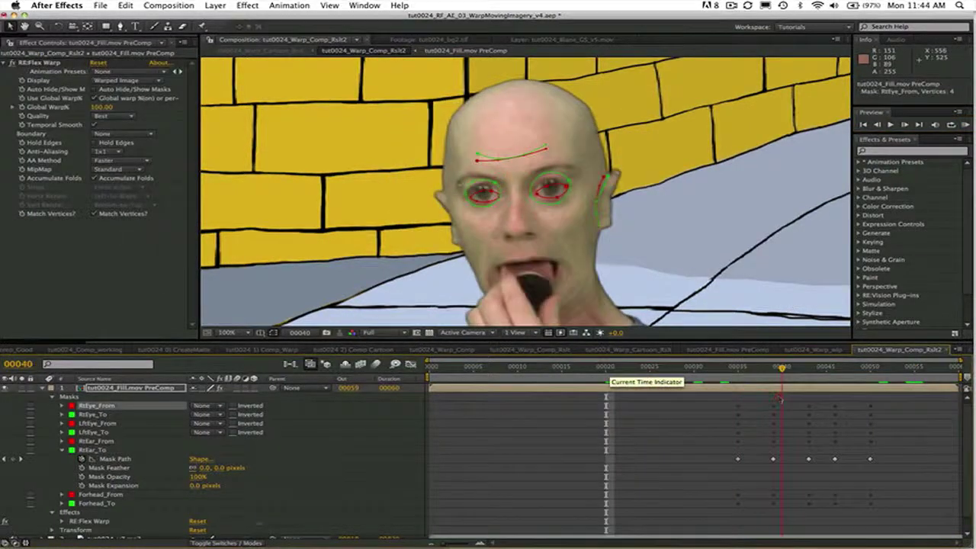
drag(870, 368, 871, 425)
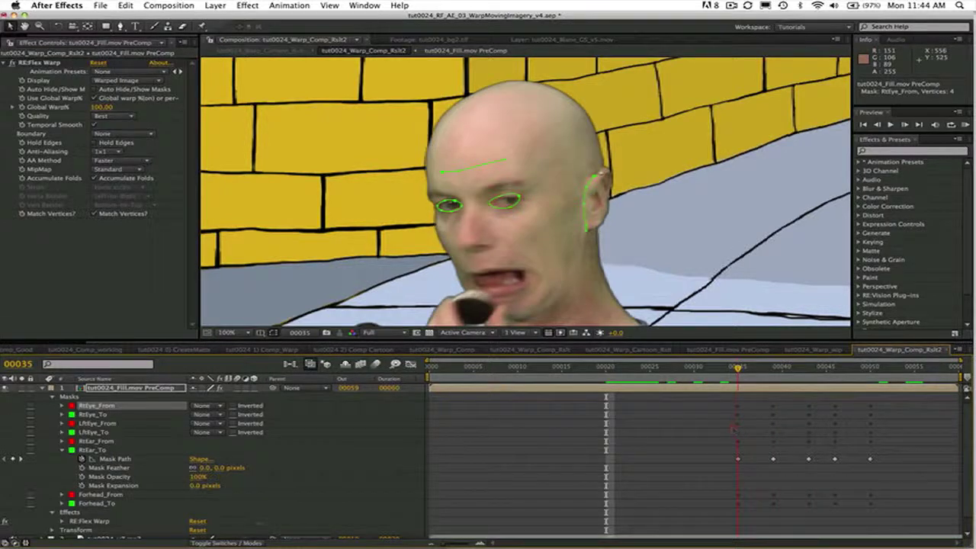
- Keyframe the RE:Flex Warp Global Warp% at 100 on frame 35 and 0 on frame 34, and preview the transition
drag(733, 428, 680, 428)
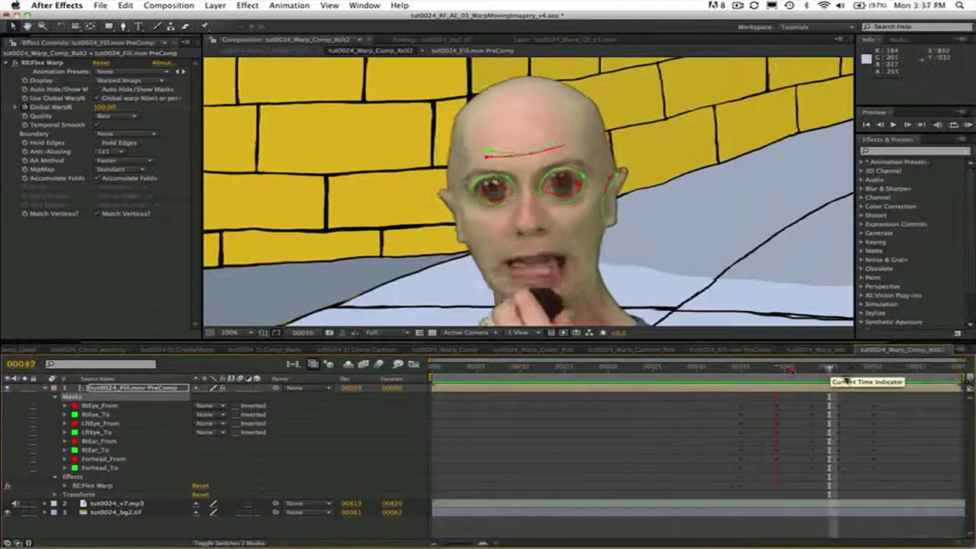
drag(790, 371, 956, 389)
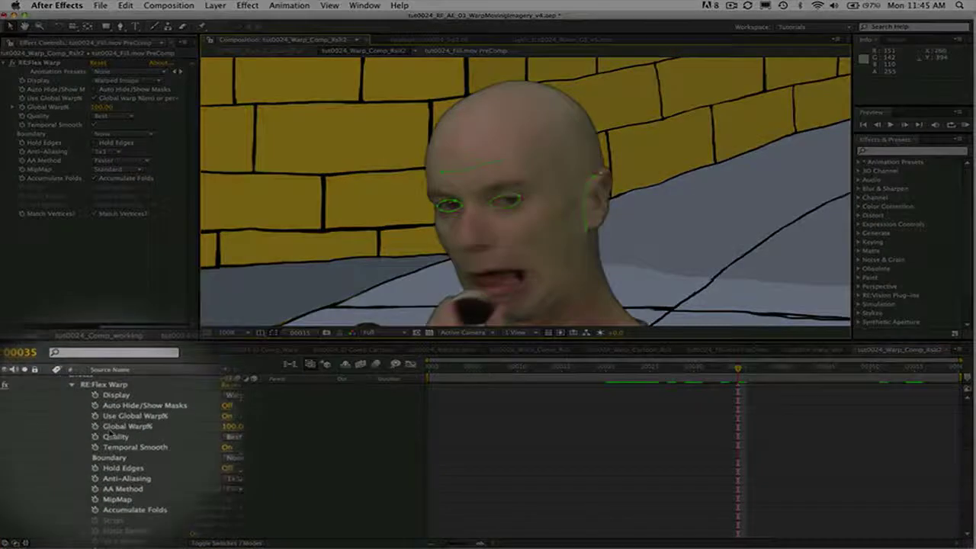
scroll(152, 435, right, 3)
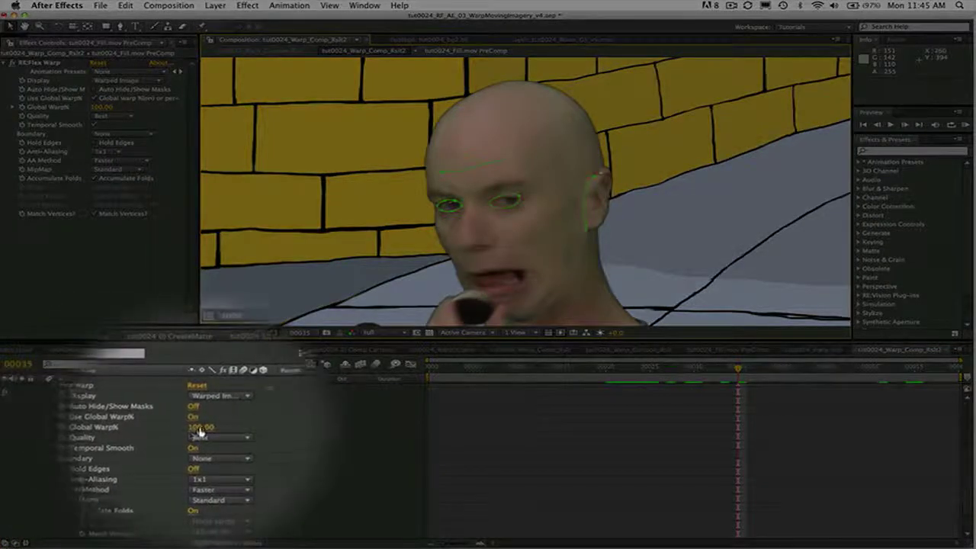
click(82, 427)
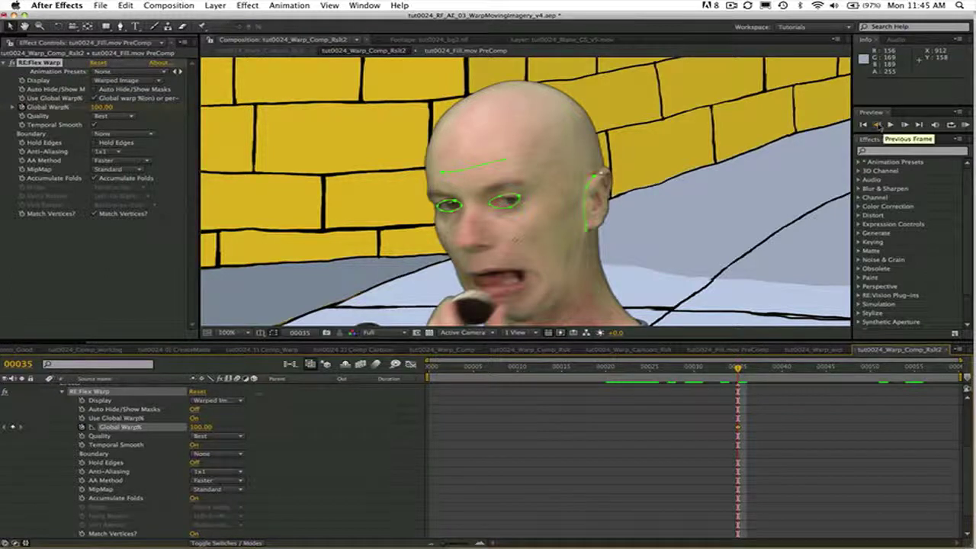
click(878, 124)
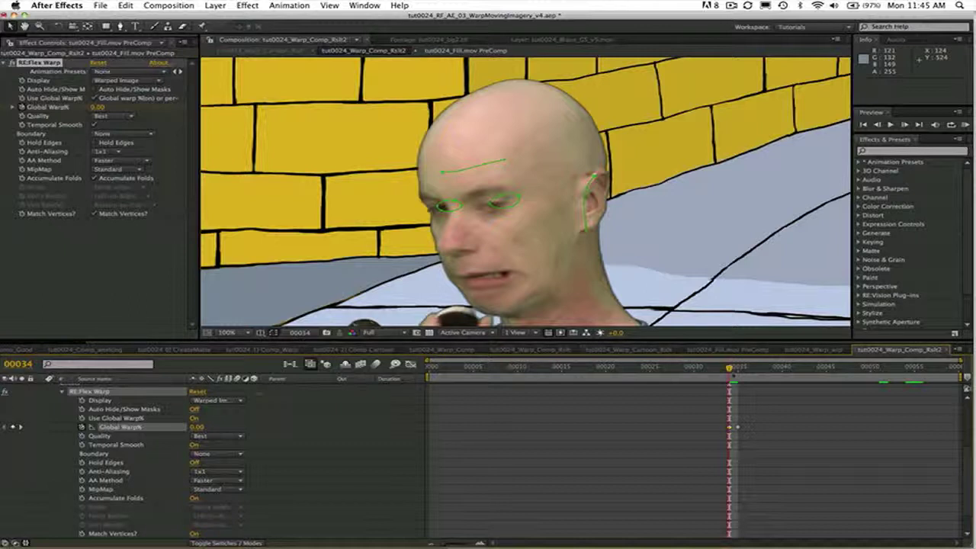
drag(730, 369, 736, 369)
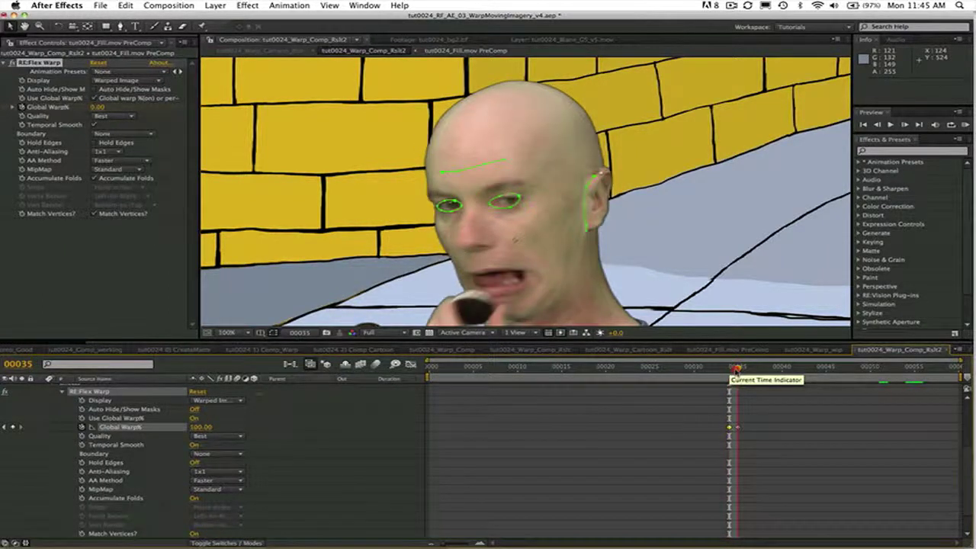
key(space)
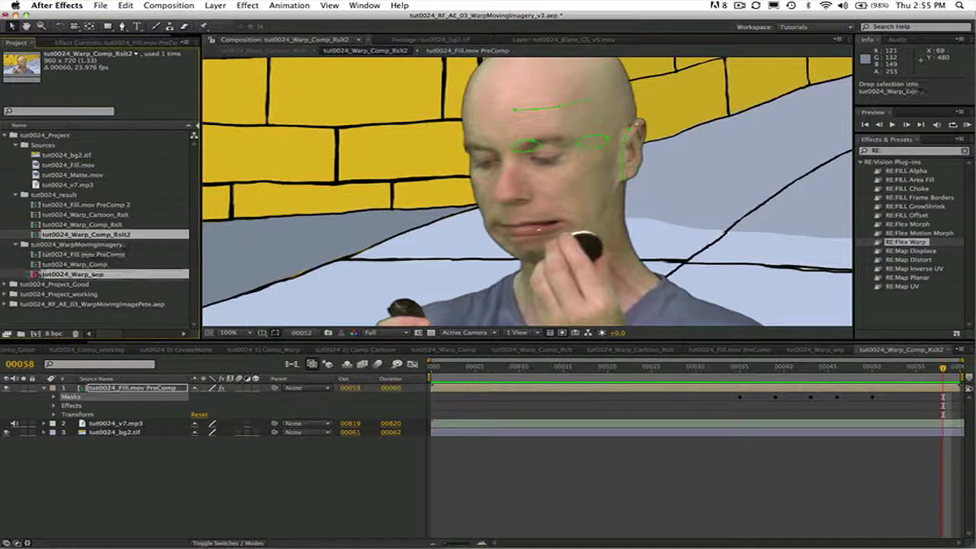
- Nest tut0024_Warp_Comp_Rslt2 in a new composition named tut0024_Warp_Comp_cartoon and apply the Cartoon effect to the nested layer
drag(35, 333, 35, 333)
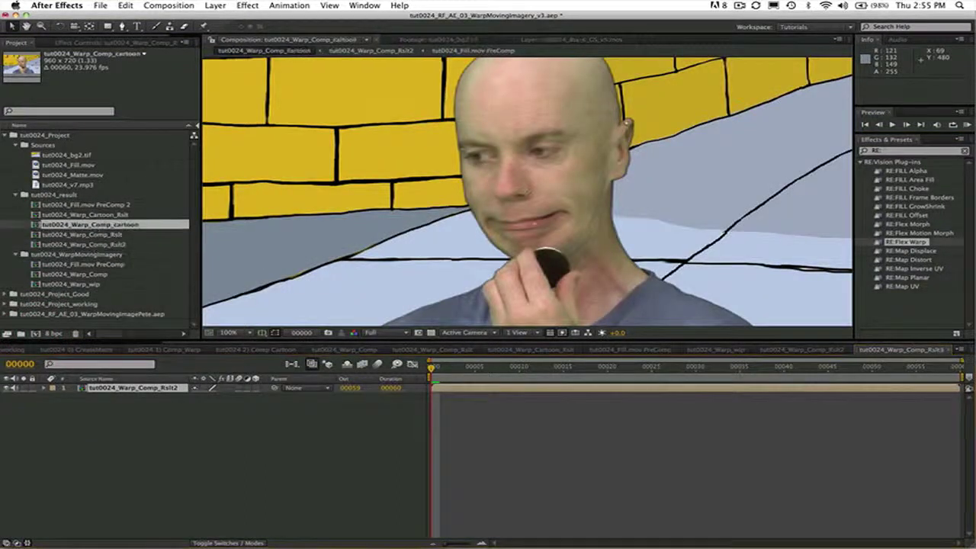
text(cart)
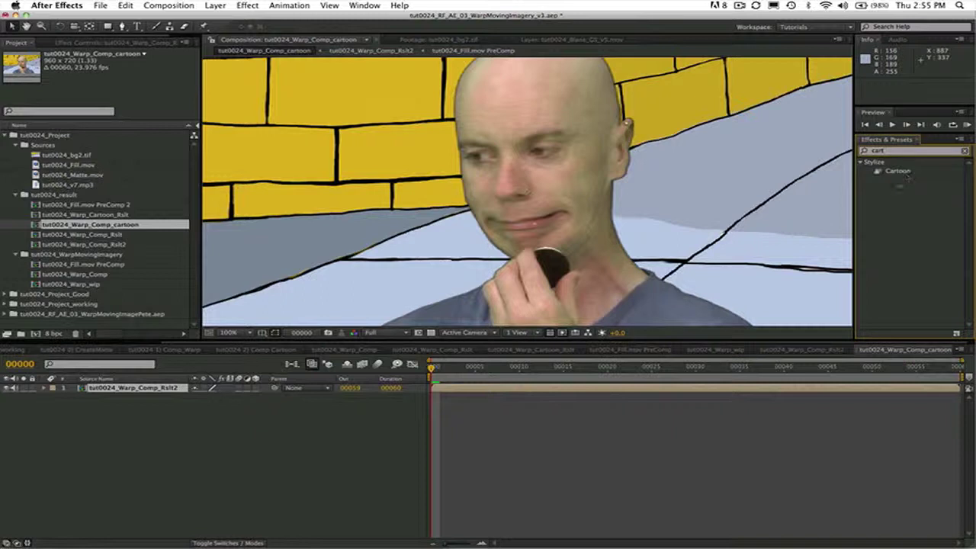
drag(898, 171, 114, 391)
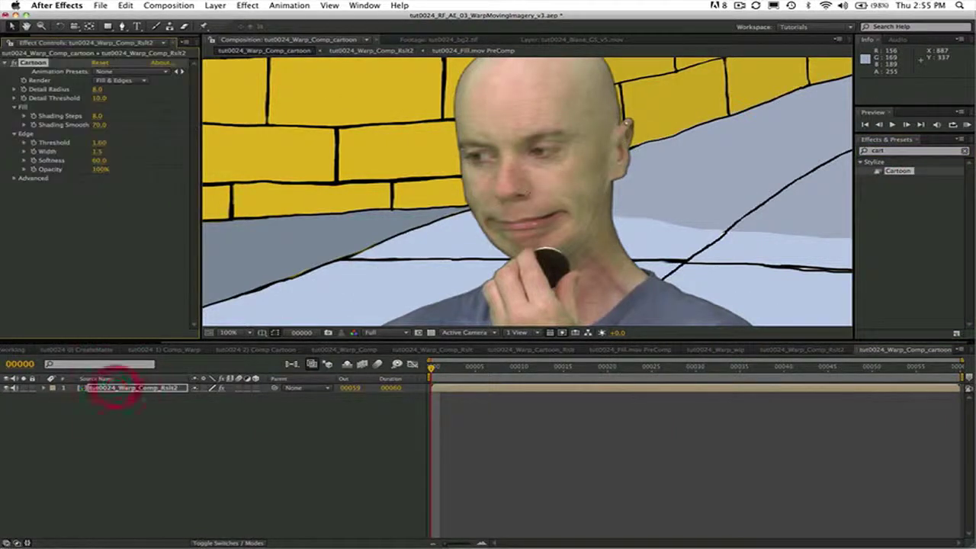
- Set the Cartoon effect's Detail Radius to 3.3, Detail Threshold to 49, Shading Steps to 7 and Edge Threshold to 2.59
click(43, 387)
click(99, 89)
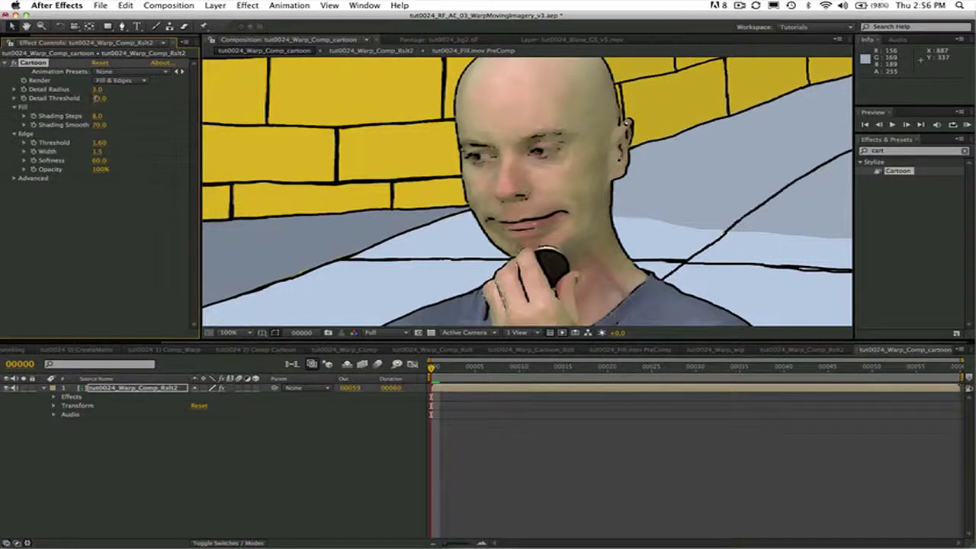
drag(97, 98, 149, 241)
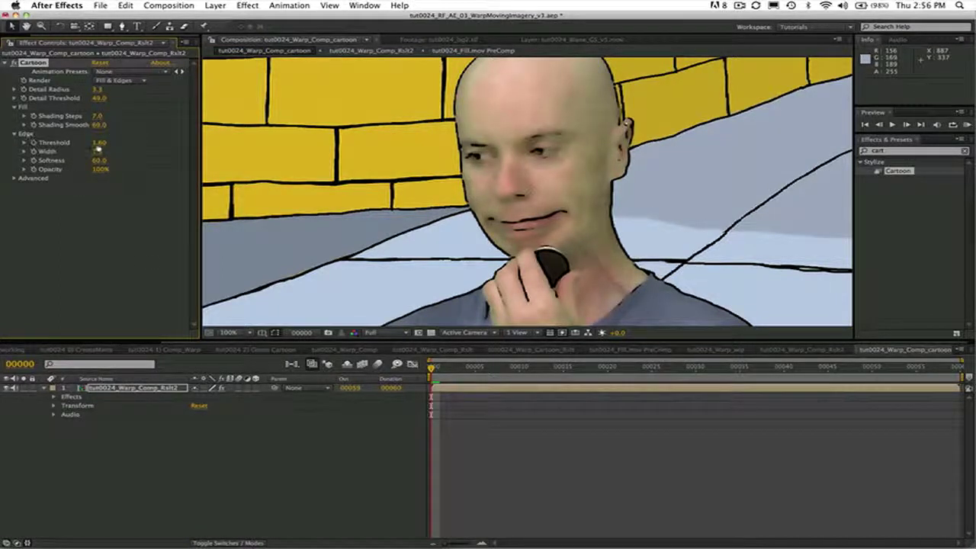
text(2.59)
key(Return)
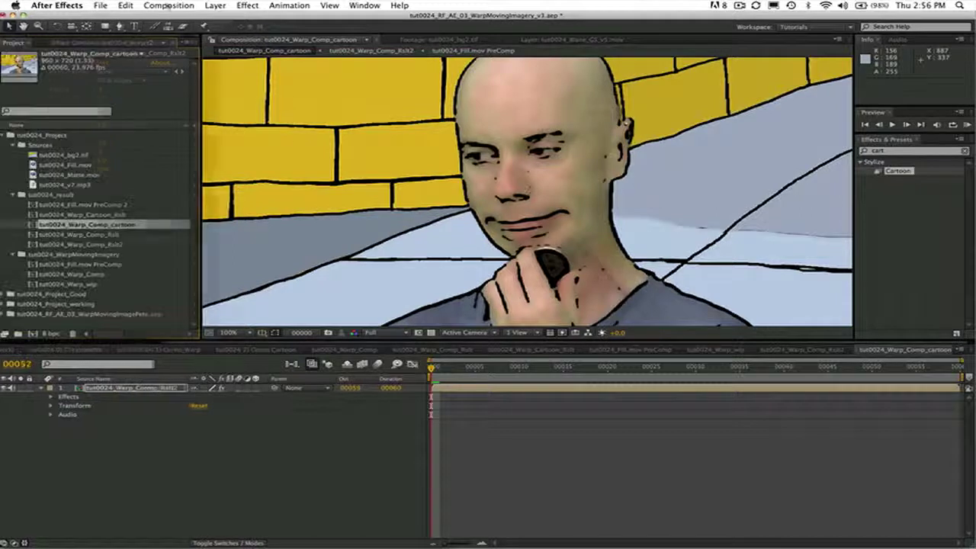
- Add the tut0024_Warp_Comp_cartoon composition to the render queue and open its Lossless output module settings
click(169, 6)
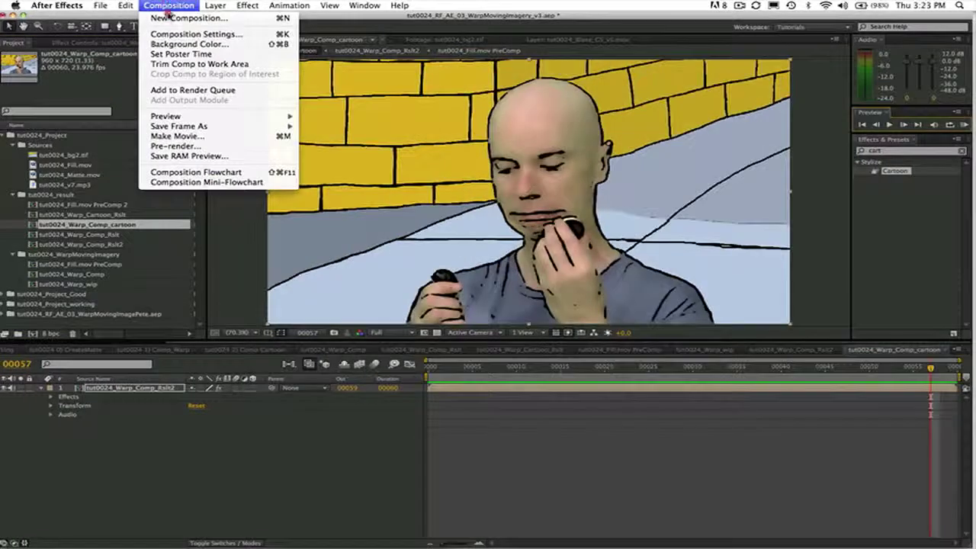
click(172, 90)
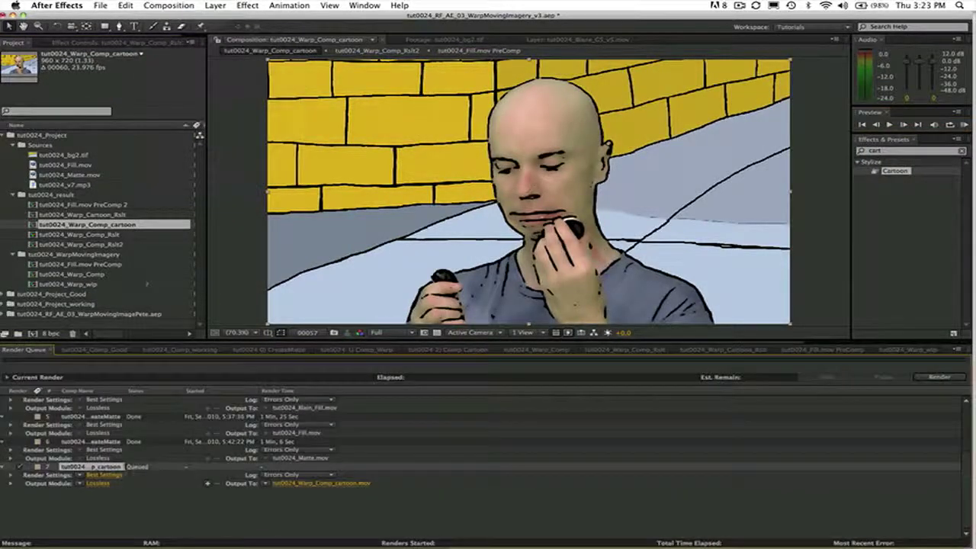
click(101, 485)
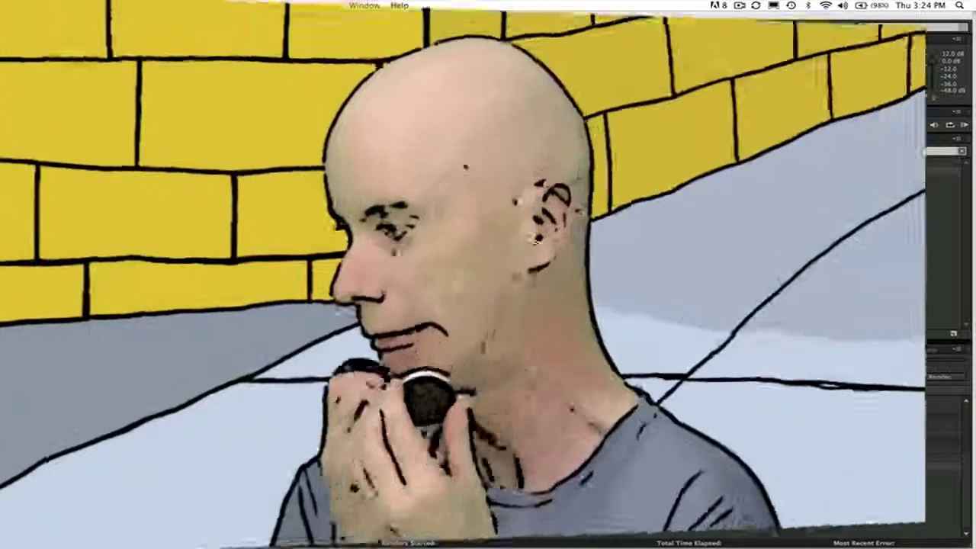